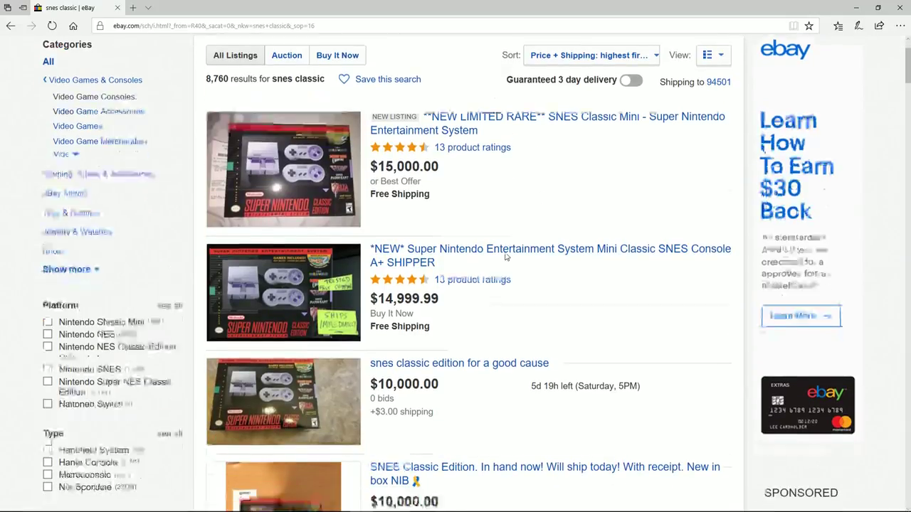
- Look through the eBay listings for "snes classic" sorted by highest price and compare the asking prices
scroll(505, 258, down, 2)
scroll(477, 240, down, 2)
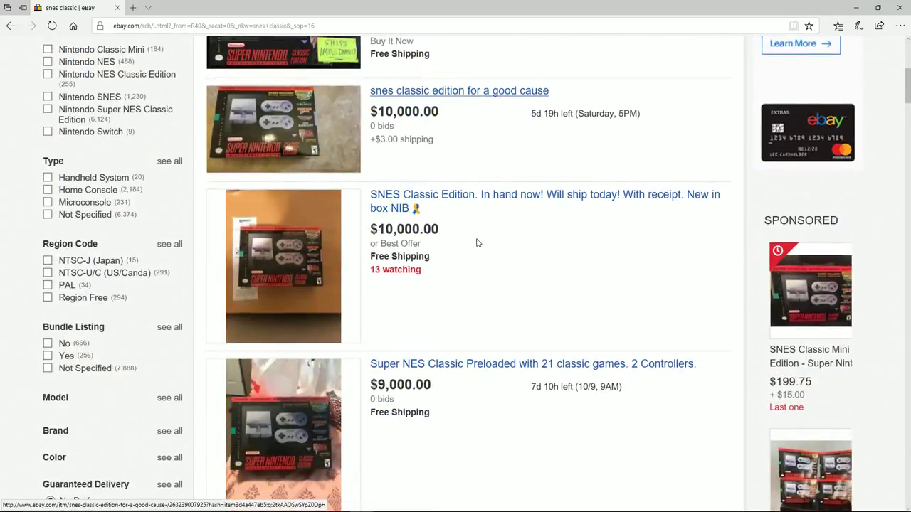
scroll(478, 243, down, 6)
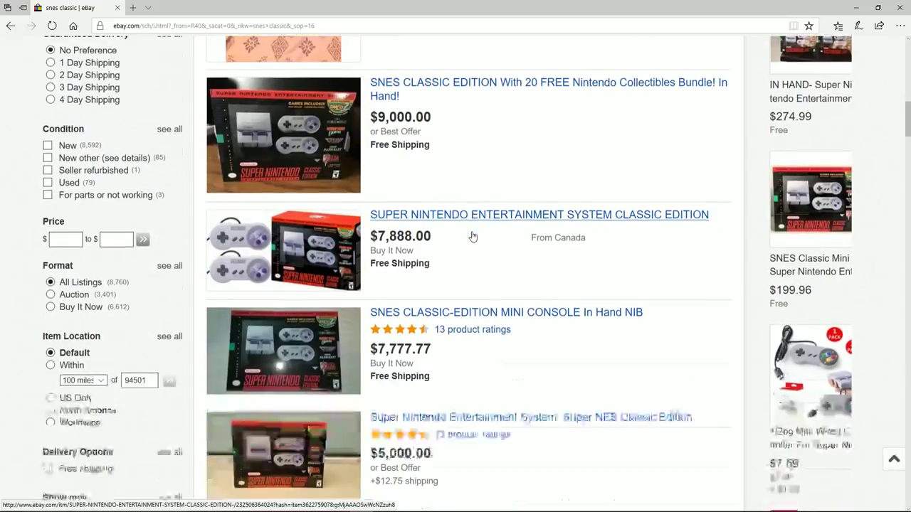
scroll(472, 236, down, 3)
drag(445, 275, 380, 265)
scroll(469, 269, up, 12)
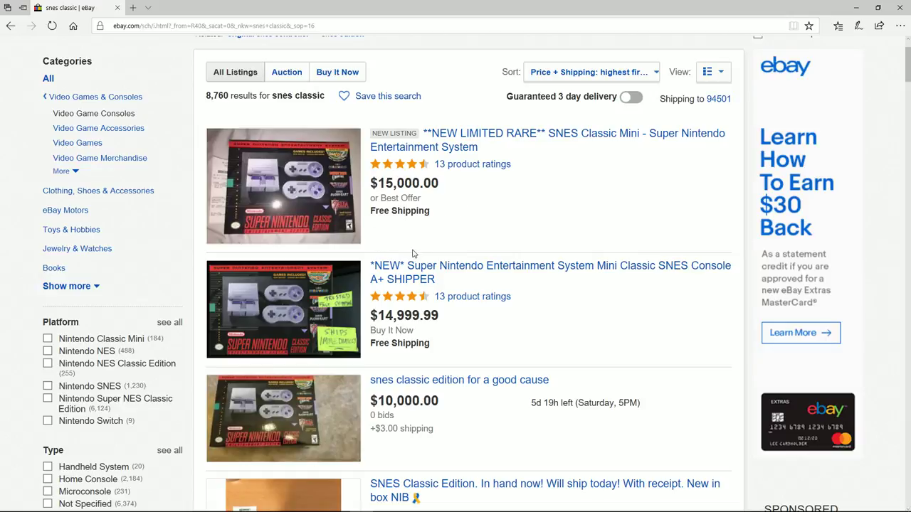
scroll(427, 285, down, 3)
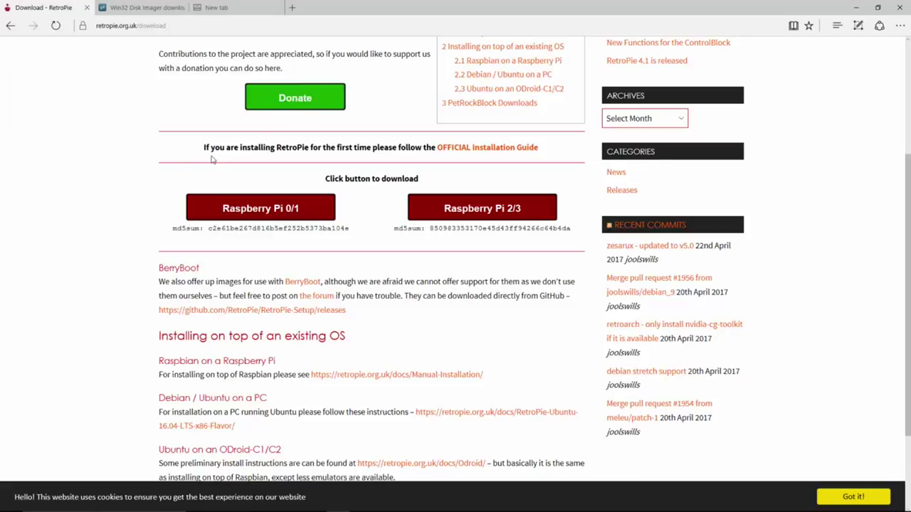
- View the RetroPie download page's address and the Win32 Disk Imager project page, then return to the RetroPie page
click(175, 26)
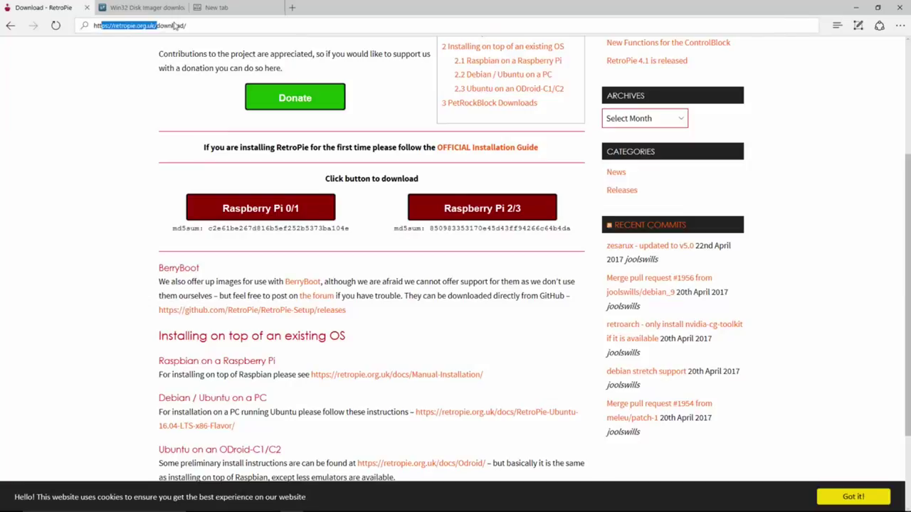
click(96, 286)
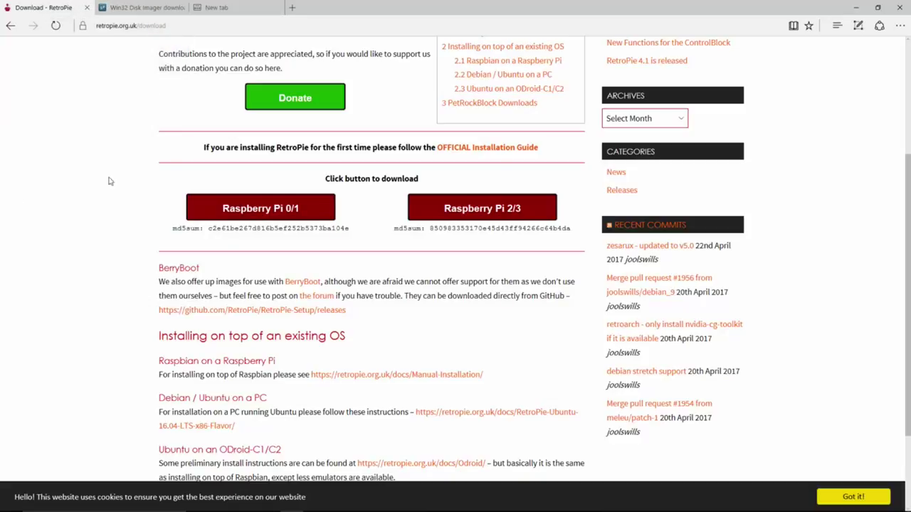
click(124, 11)
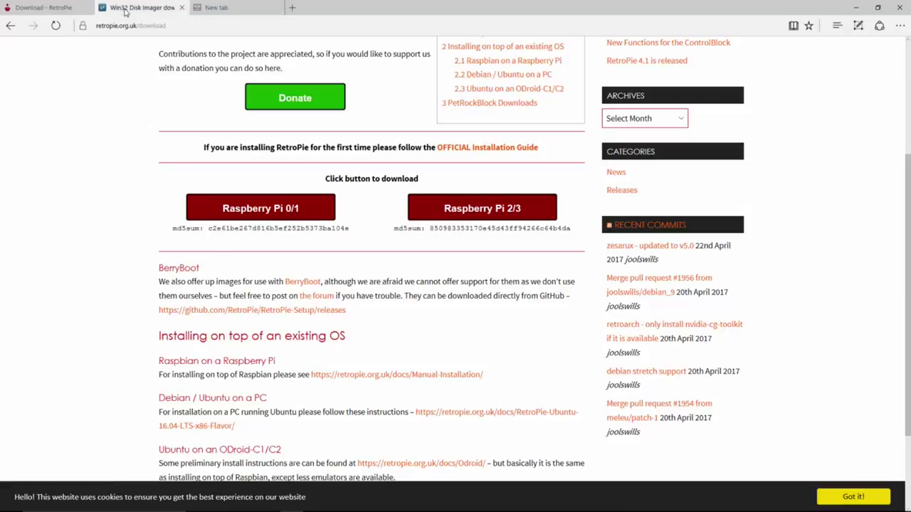
mouse_move(62, 14)
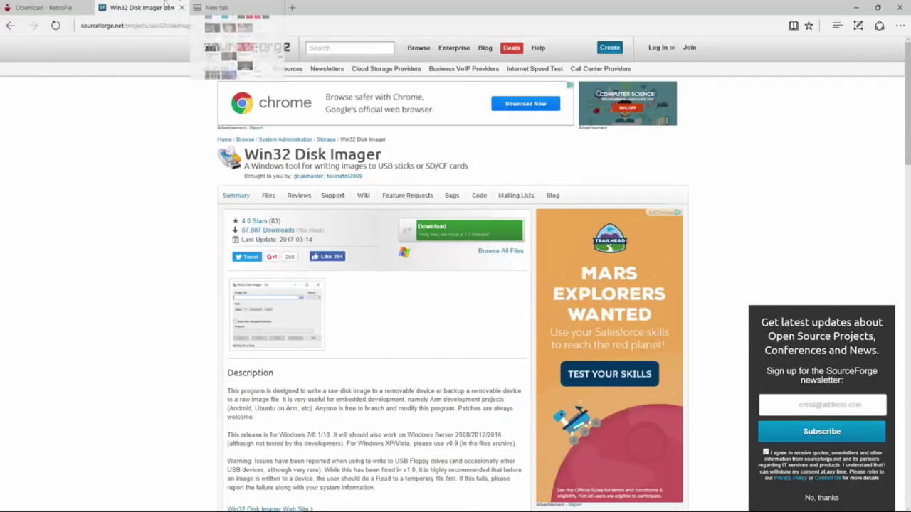
click(67, 7)
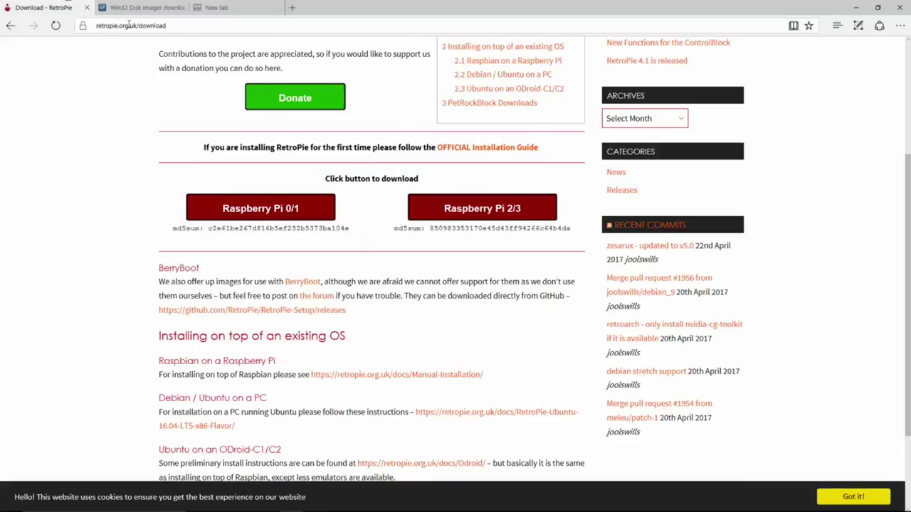
- Show the Downloads subfolder New folder (2) in File Explorer and inspect the extracted retropie-4.2-rpi2_rpi3.img file
key(super)
click(222, 502)
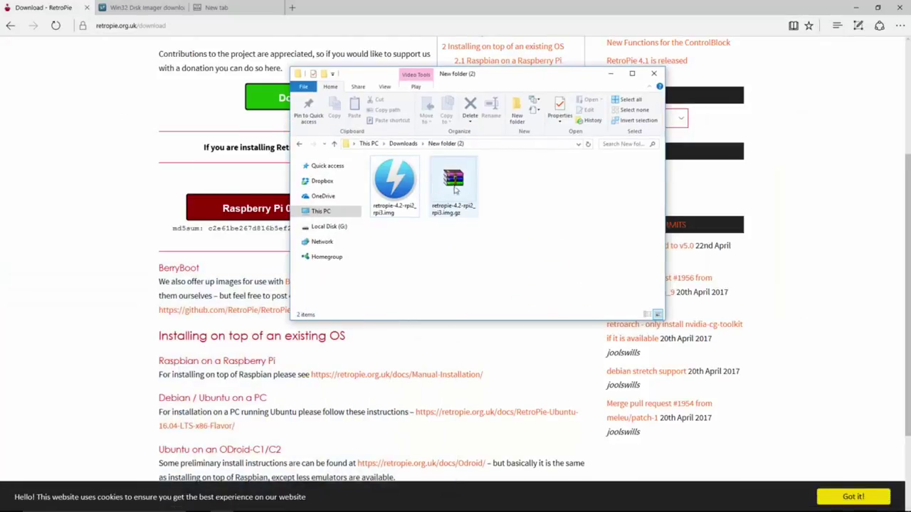
right_click(391, 182)
click(385, 213)
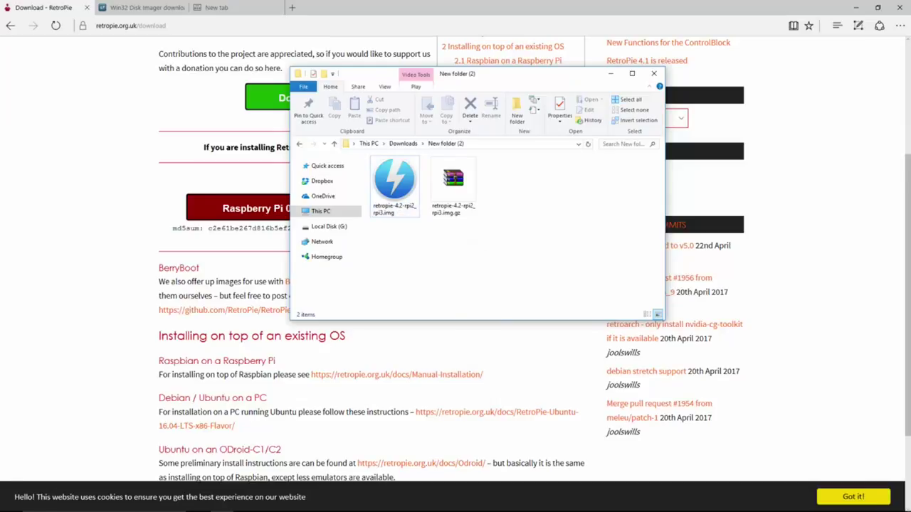
- Launch SDFormatter, quick-format the SD card on drive I, and close the formatter
click(113, 502)
text(sd for)
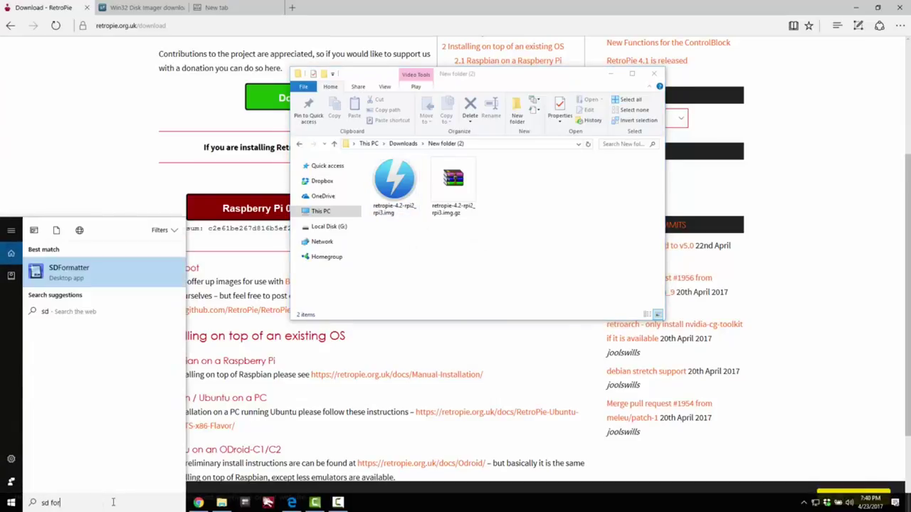
key(Return)
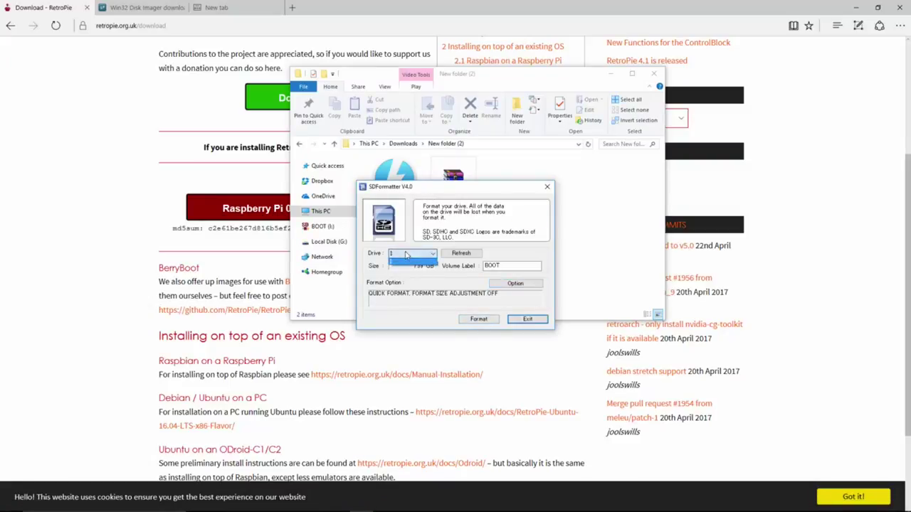
click(478, 320)
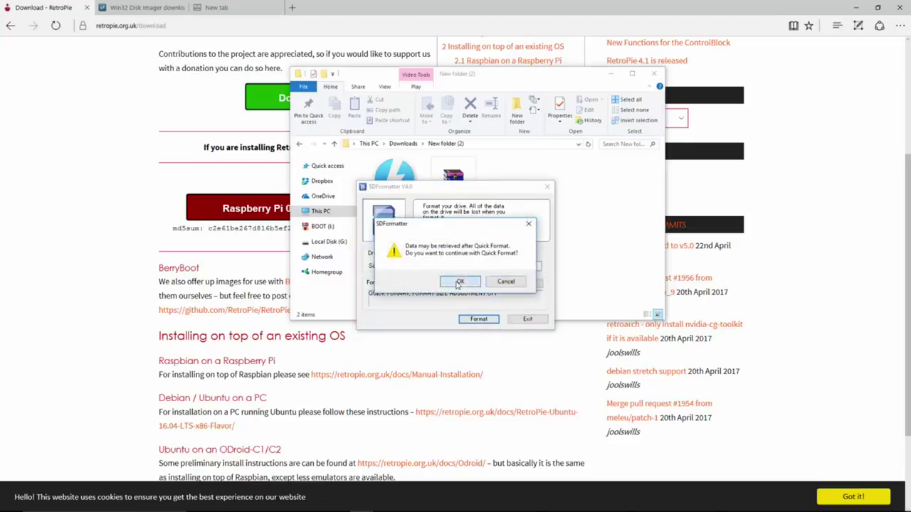
click(463, 282)
click(467, 285)
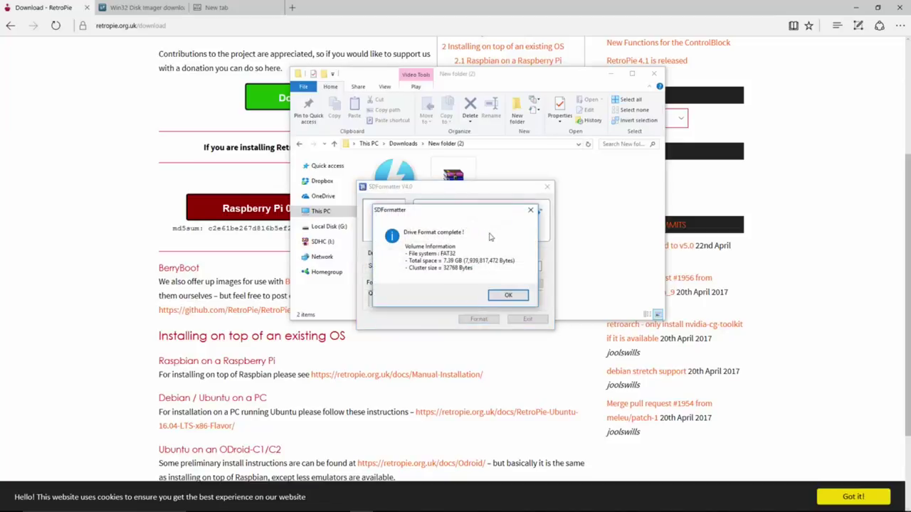
click(509, 296)
click(546, 186)
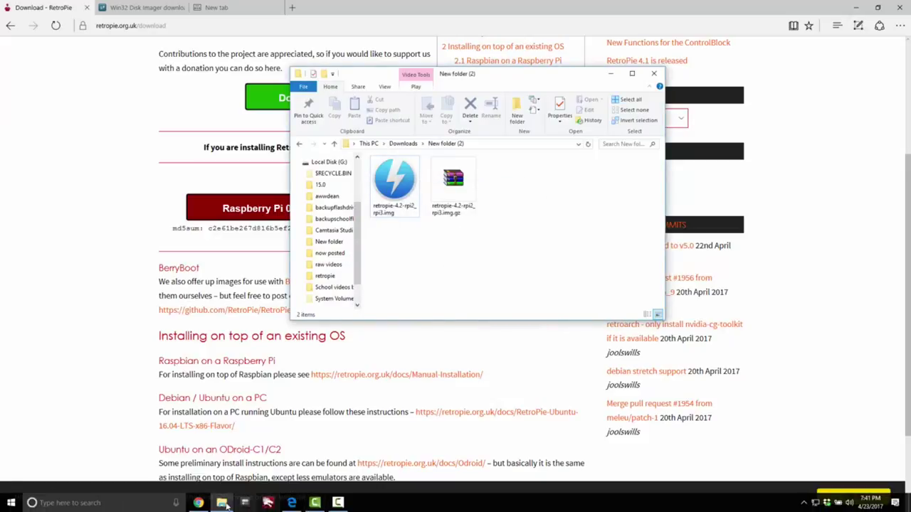
- Launch Win32DiskImager and bring its window to the front
click(93, 503)
text(win32)
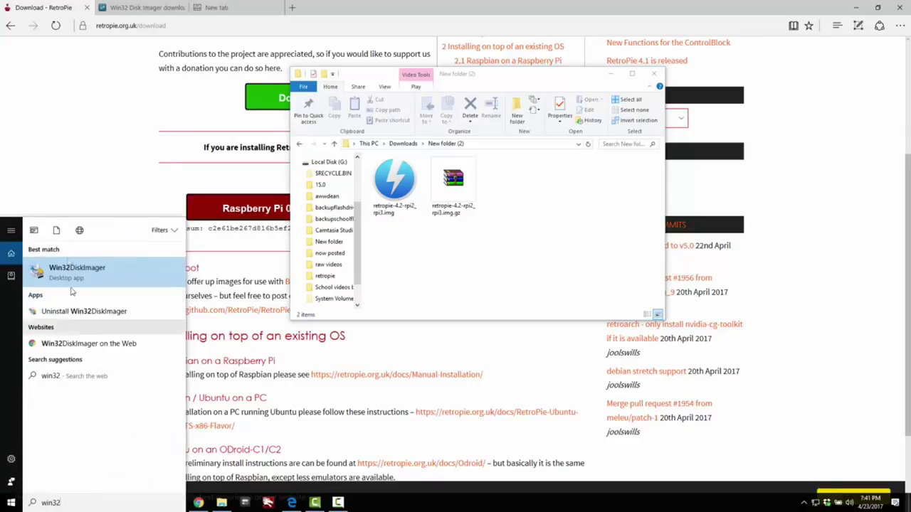
right_click(54, 276)
click(105, 270)
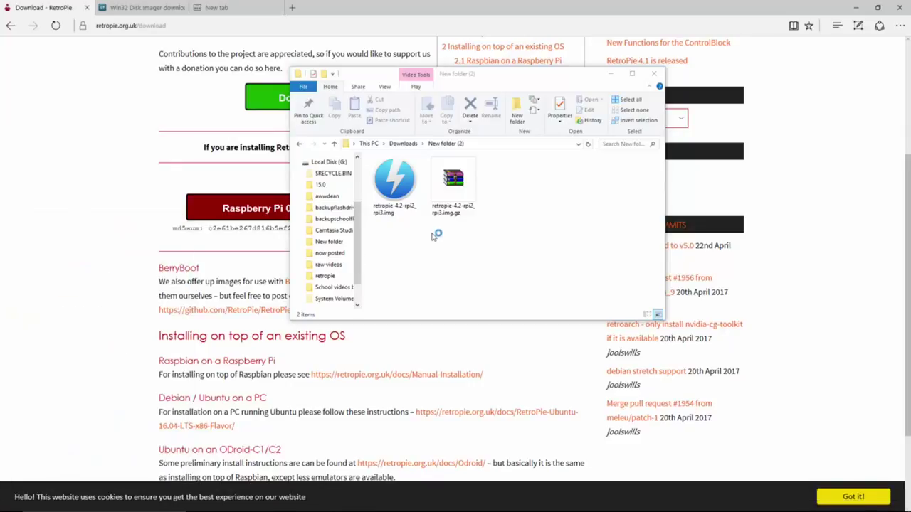
click(143, 7)
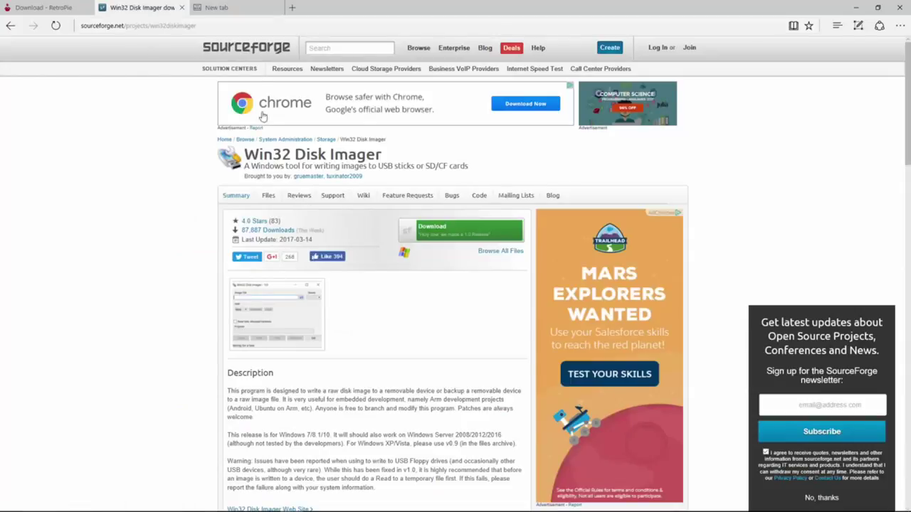
mouse_move(243, 510)
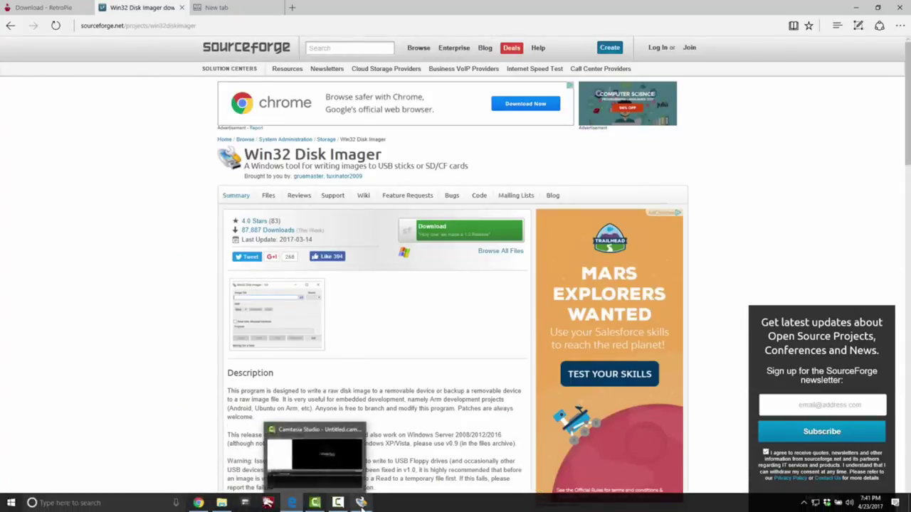
click(361, 502)
- Set the SD card on drive I as the target device and load retropie-4.2-rpi2_rpi3.img as the image file
click(531, 229)
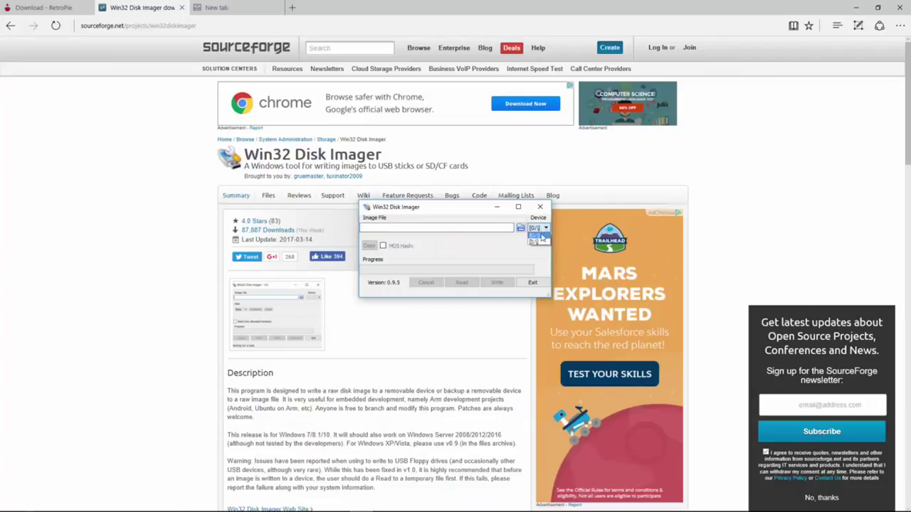
click(529, 239)
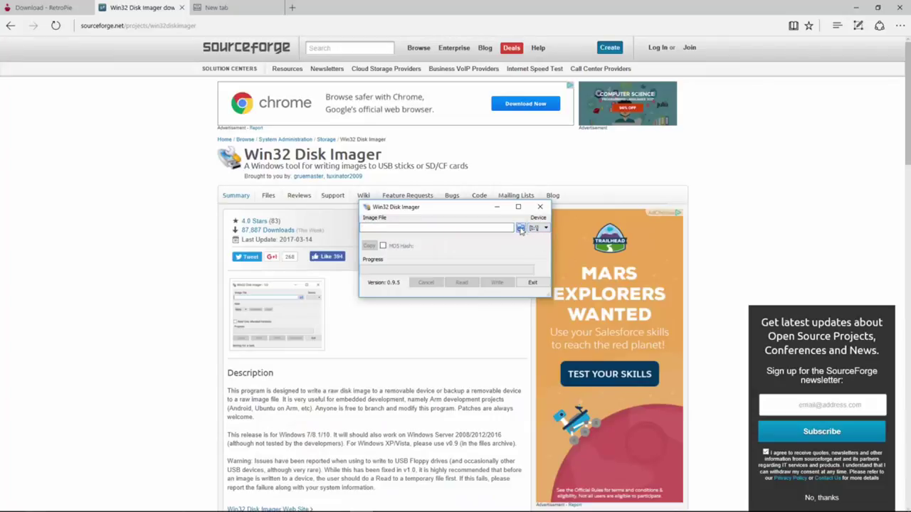
click(521, 228)
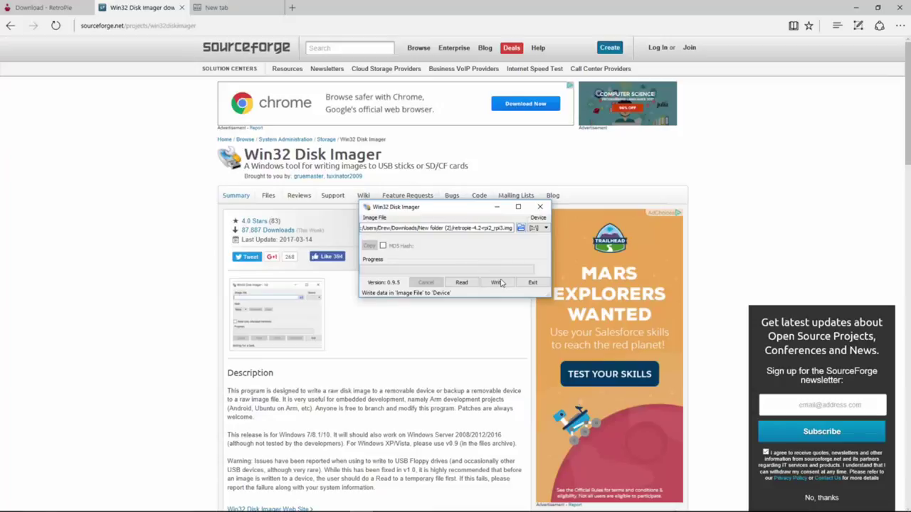
- Write the RetroPie image to the SD card and exit the imaging program
click(497, 282)
click(474, 272)
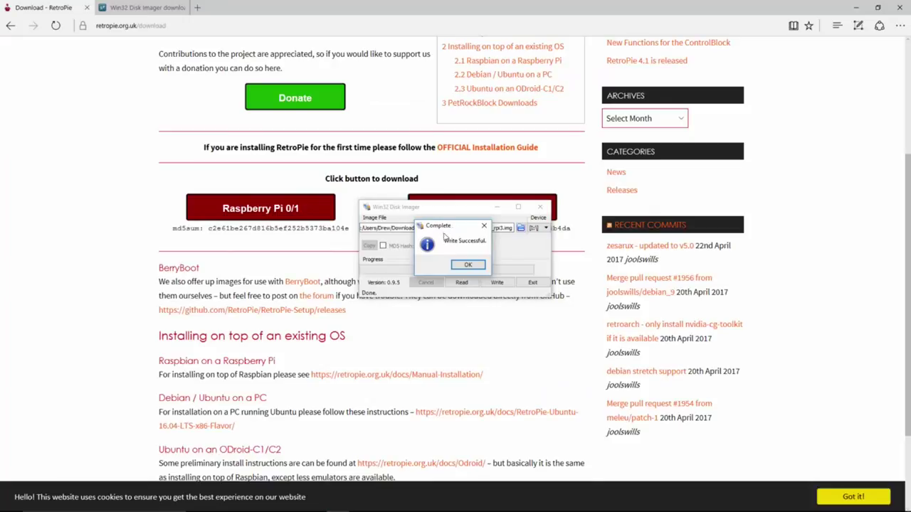
click(467, 265)
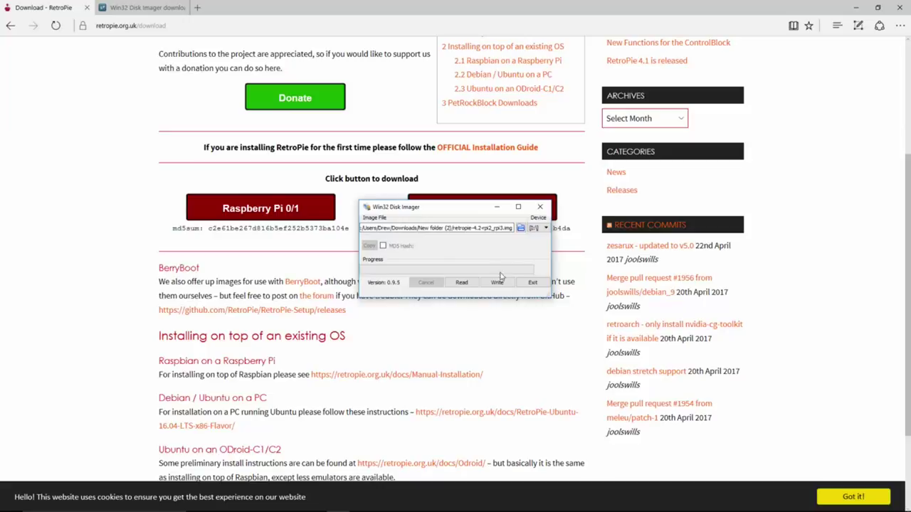
click(522, 282)
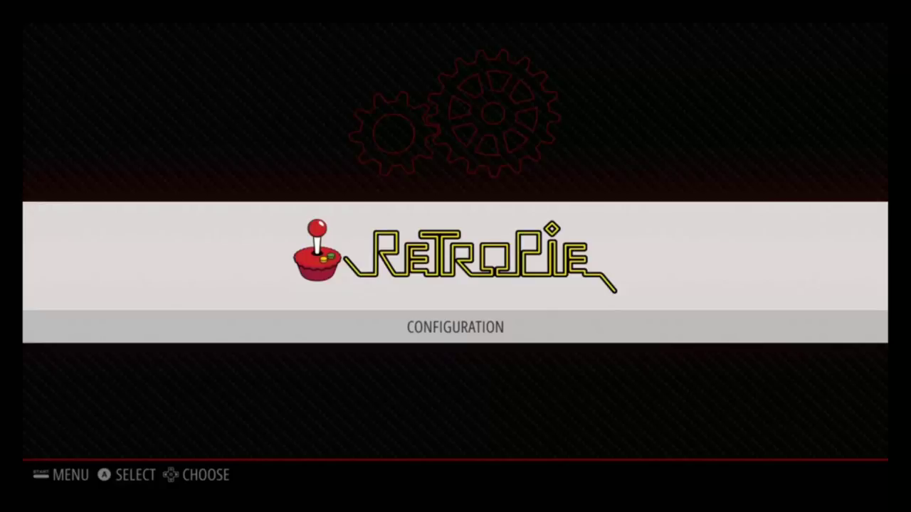
- Open RetroPie's configuration list and look through its options from Audio to WiFi
key(Return)
key(Down)
key(Down)
key(Down)
key(Down)
key(Down)
key(Down)
key(Down)
key(Down)
key(Down)
key(Down)
key(Down)
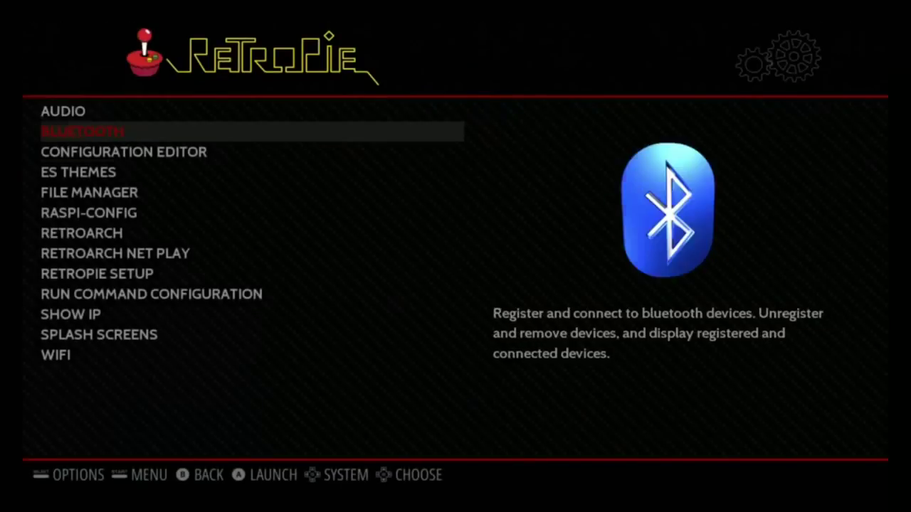
key(Down)
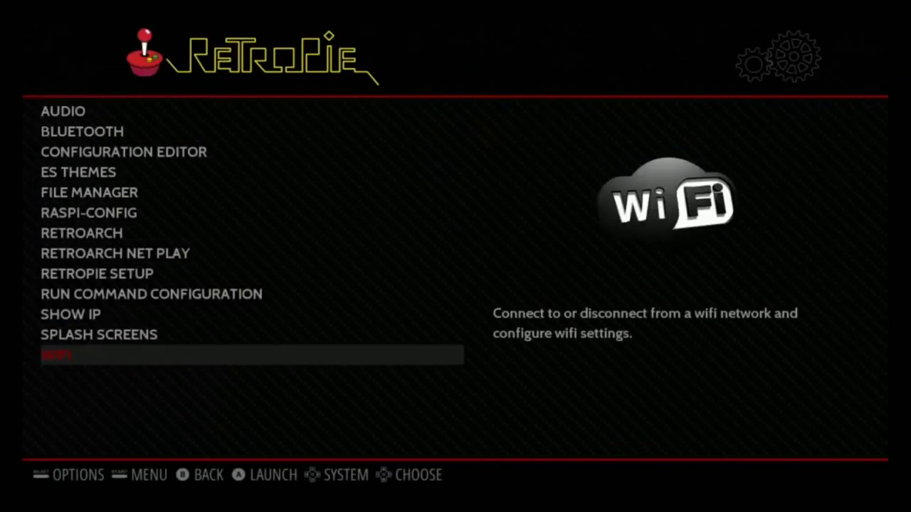
key(Up)
key(Up)
key(Up)
key(Up)
key(Up)
key(Up)
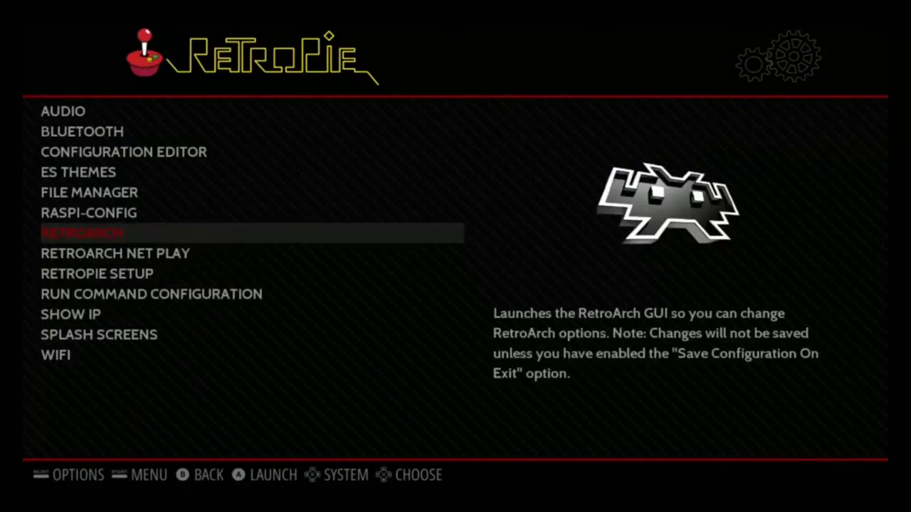
- Open the WiFi configuration and choose to connect to a WiFi network
key(Down)
key(Down)
key(Down)
key(Down)
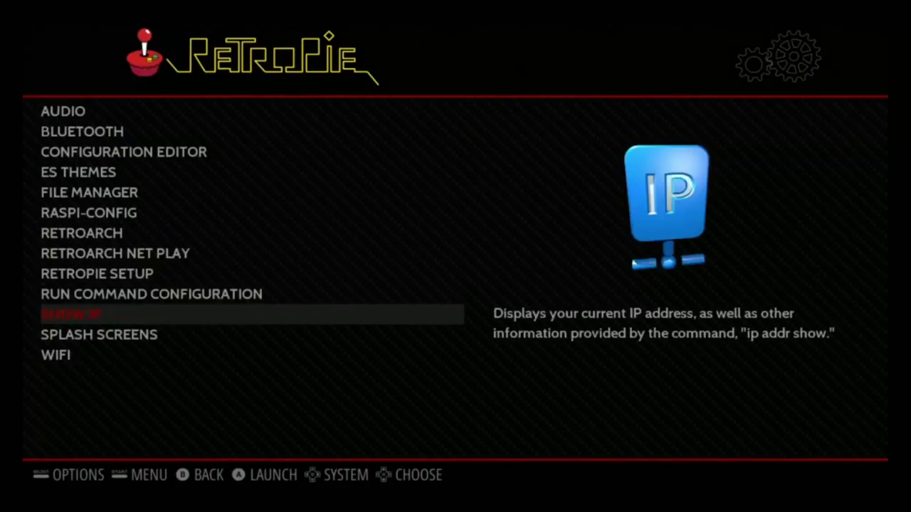
key(Down)
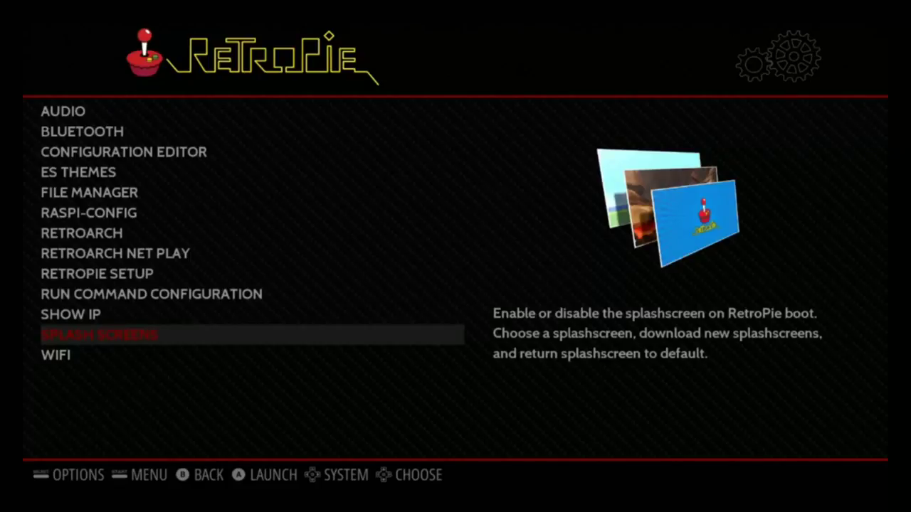
key(Down)
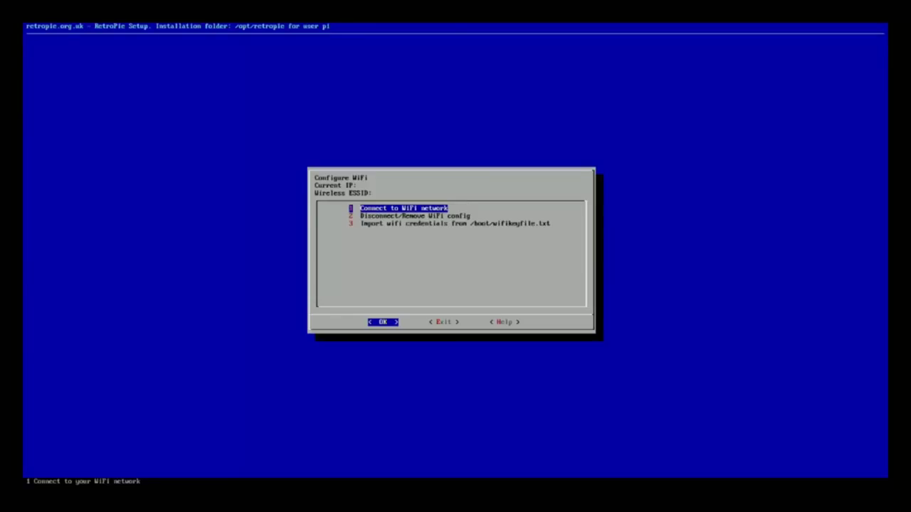
key(Return)
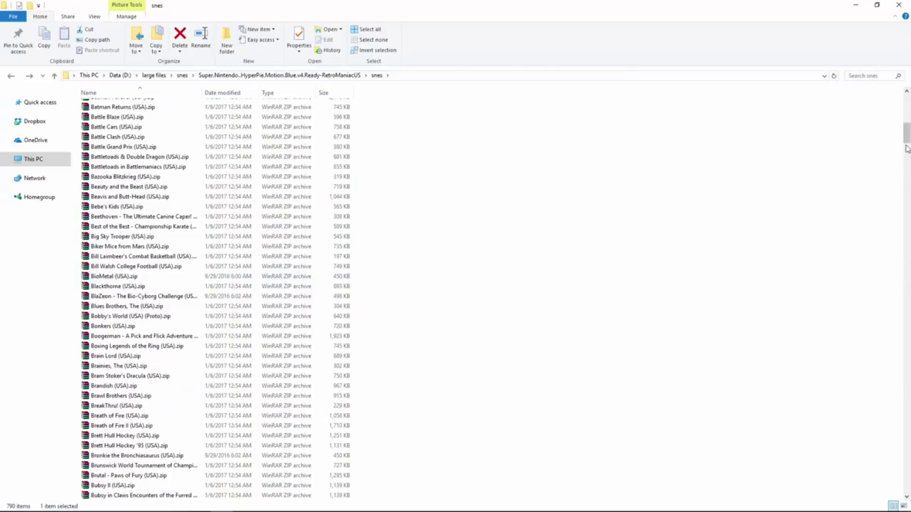
- Browse the game ZIP archives in File Explorer's snes folder and select Flashback - The Quest for Identity (USA)
scroll(455, 284, down, 20)
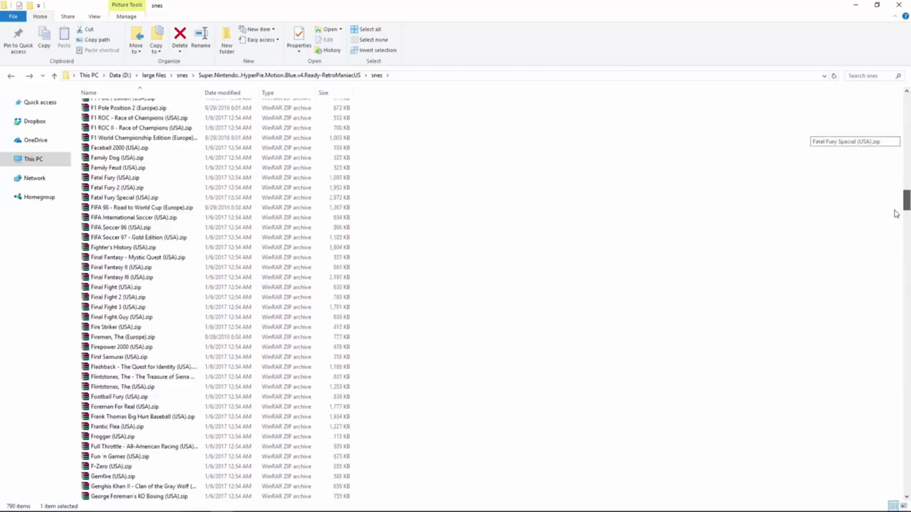
click(126, 219)
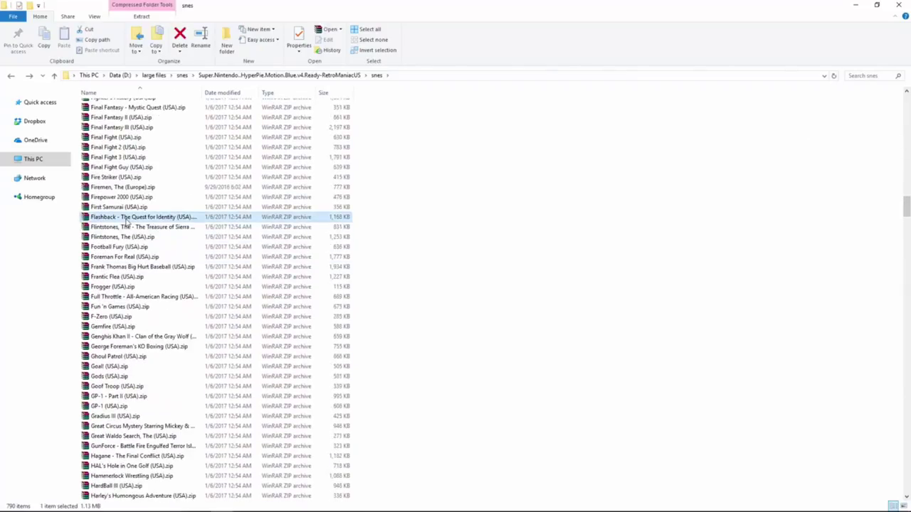
- Look through the game ZIP archives in the snes folder from Flashback through the titles beginning with L
scroll(163, 363, down, 8)
scroll(163, 362, down, 2)
scroll(163, 361, down, 4)
click(123, 237)
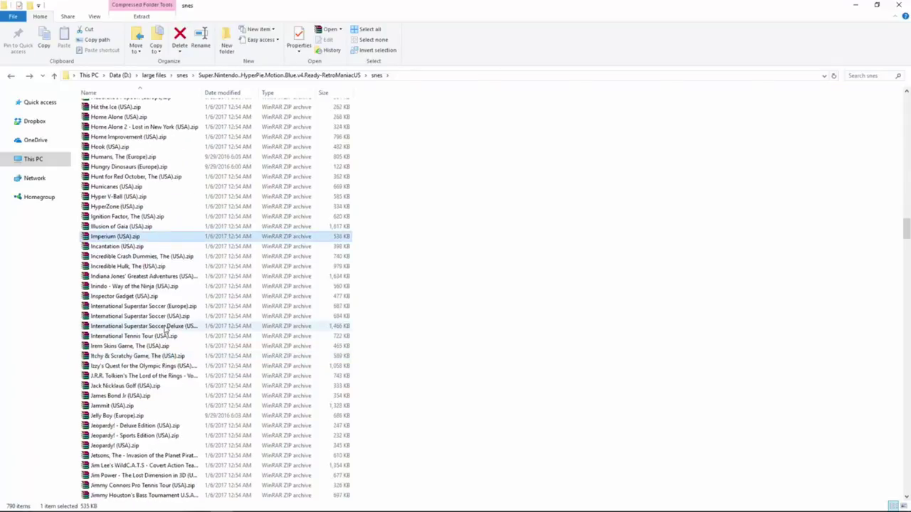
key(Delete)
click(540, 300)
scroll(495, 360, down, 4)
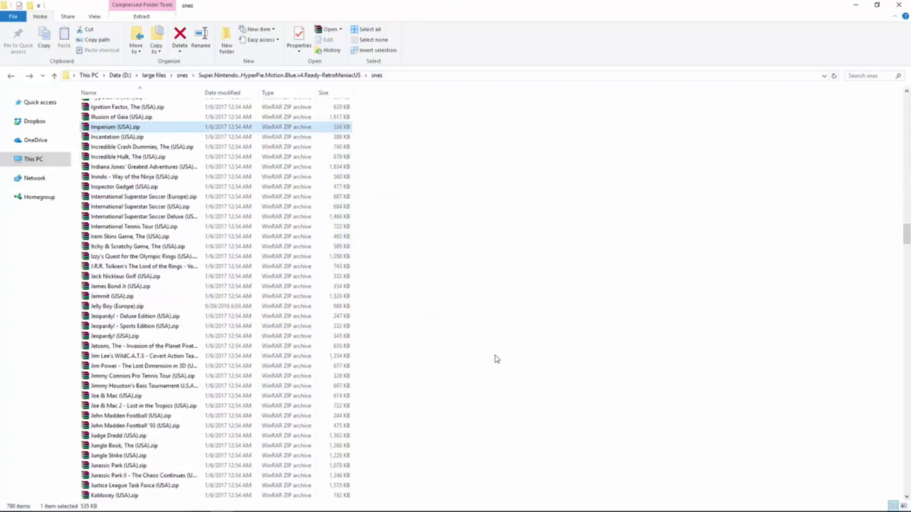
scroll(496, 360, down, 9)
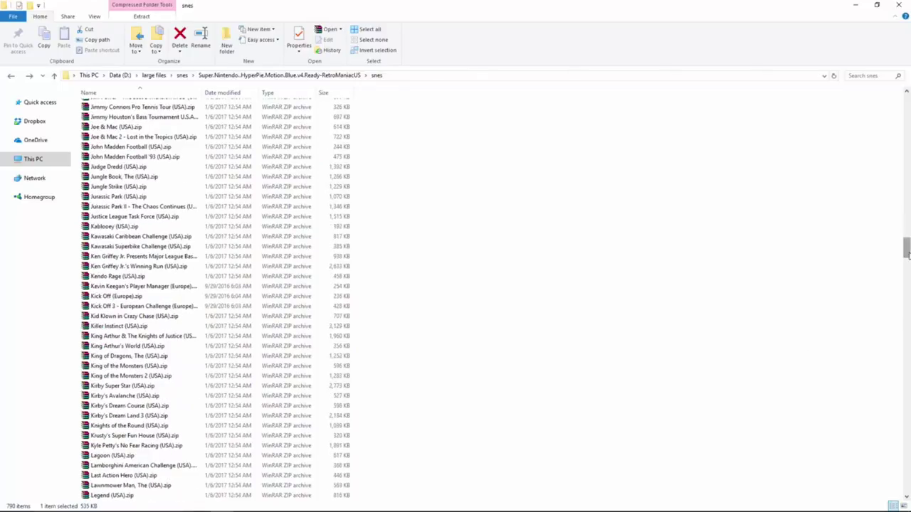
drag(906, 254, 891, 146)
- Open the Nintendo Super Famicom folder inside the ArcadePunks collection and look through its game archives
click(270, 75)
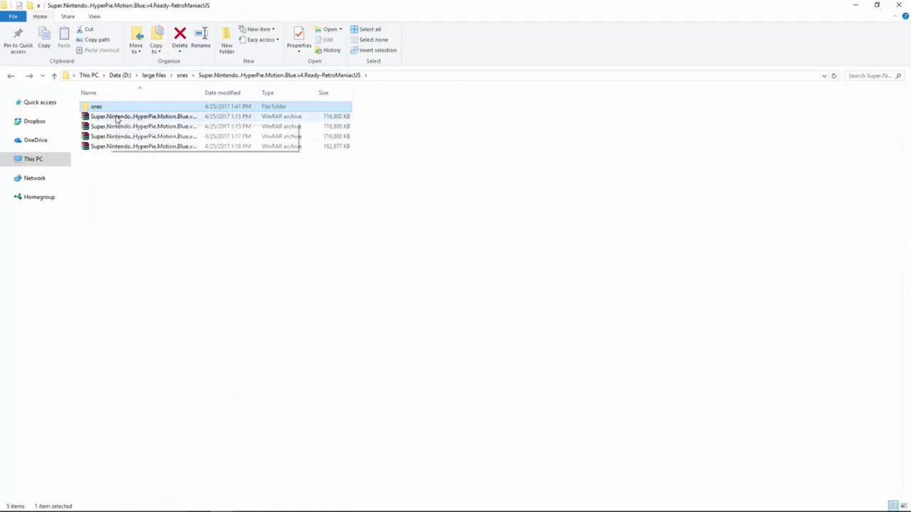
key(BackSpace)
double_click(135, 108)
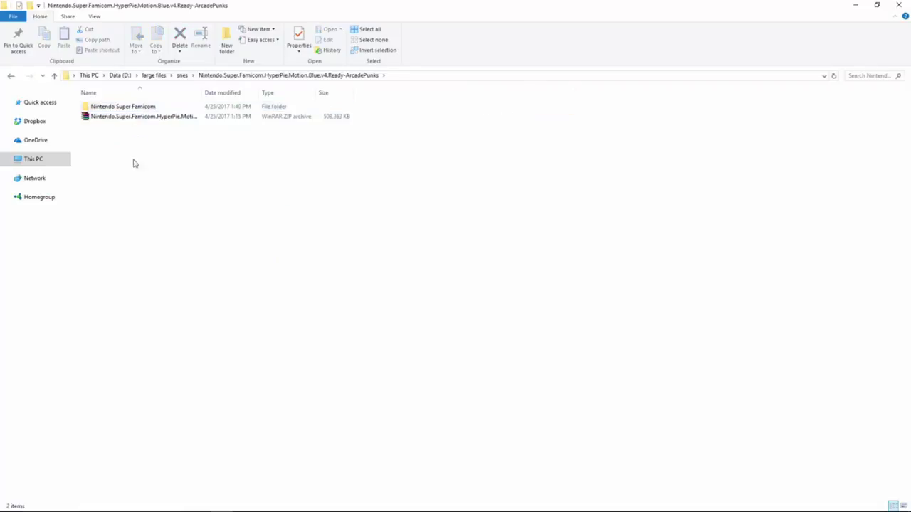
double_click(126, 109)
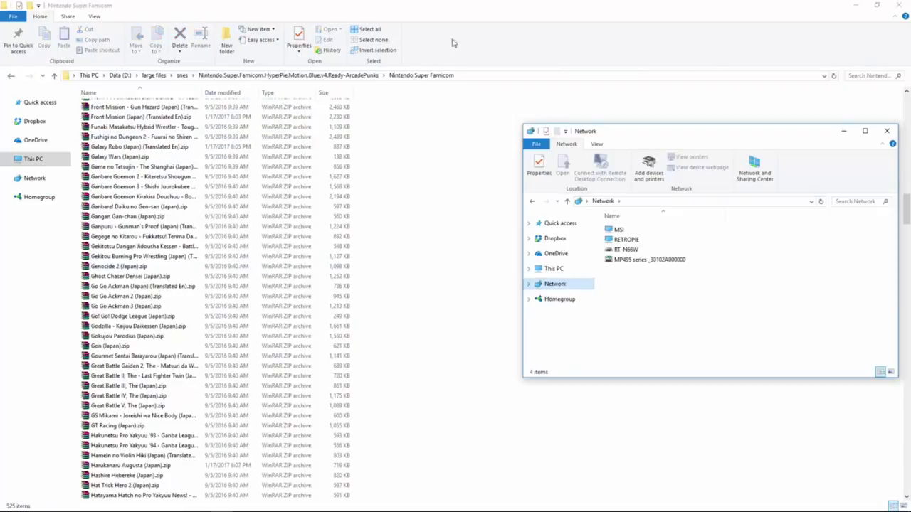
- Open the snes folder inside roms on the RETROPIE network computer
click(633, 240)
double_click(636, 241)
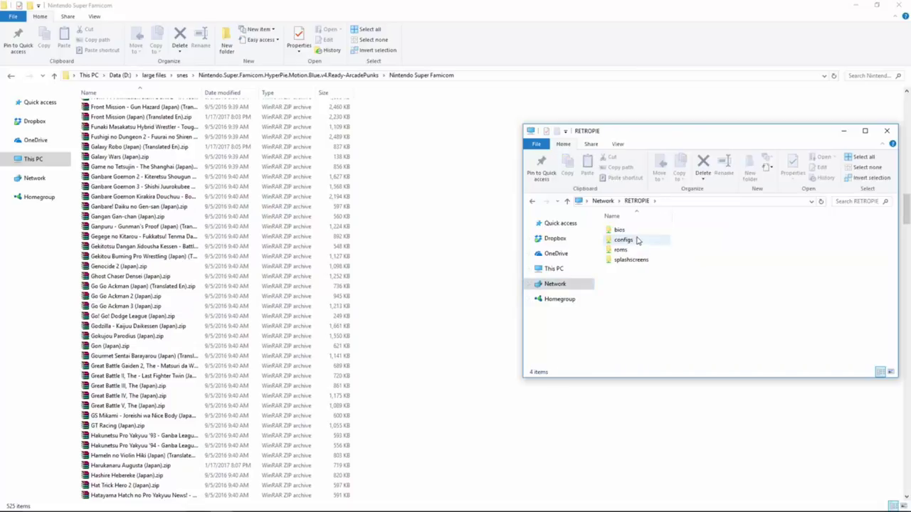
double_click(618, 249)
scroll(673, 291, down, 3)
scroll(676, 294, down, 4)
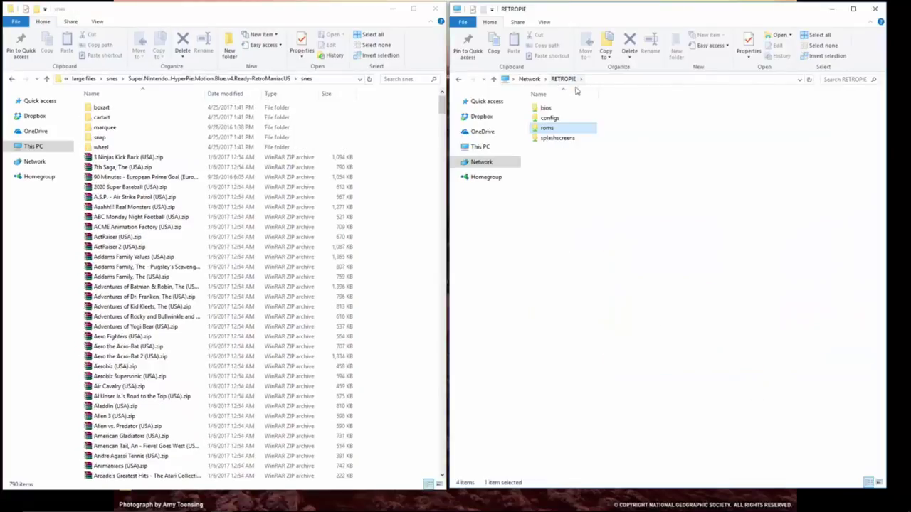
double_click(548, 128)
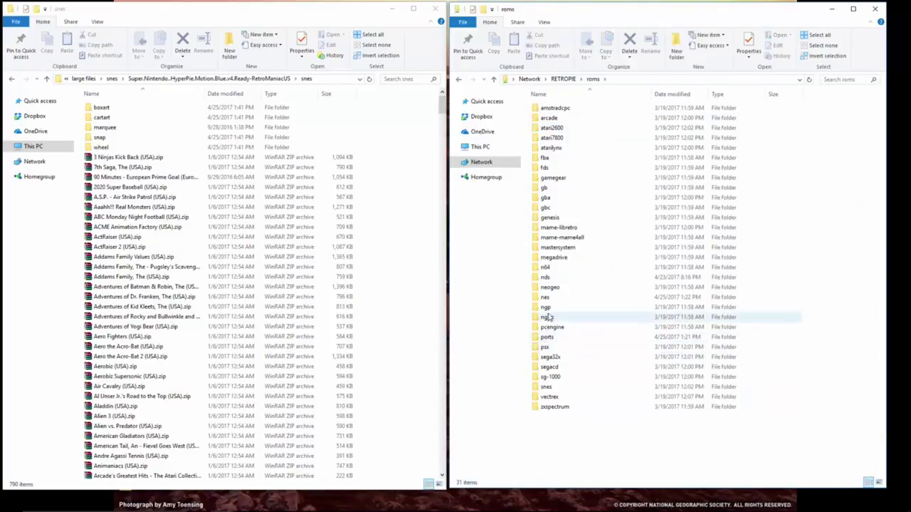
double_click(546, 386)
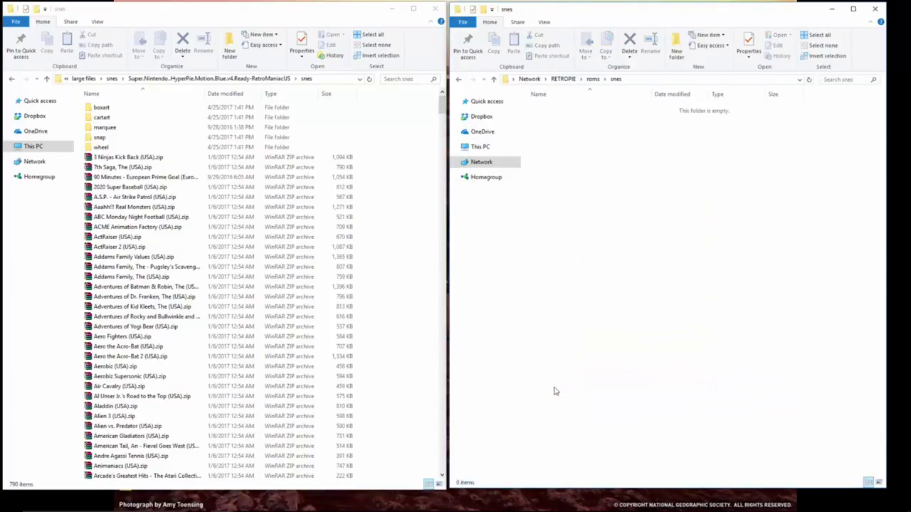
- Select all game archives from 3 Ninjas Kick Back (USA) to Zoop (USA) in the local snes folder
click(136, 157)
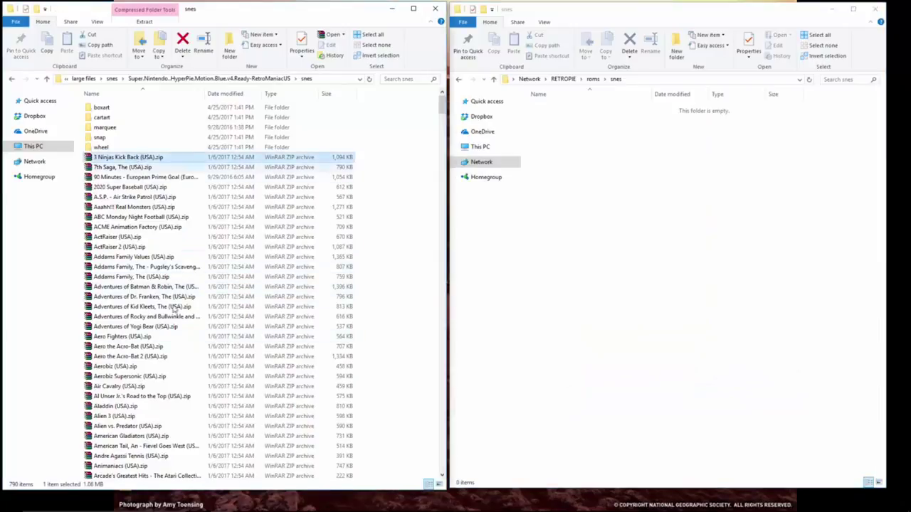
scroll(173, 307, down, 5)
drag(442, 115, 380, 472)
shift+click(130, 473)
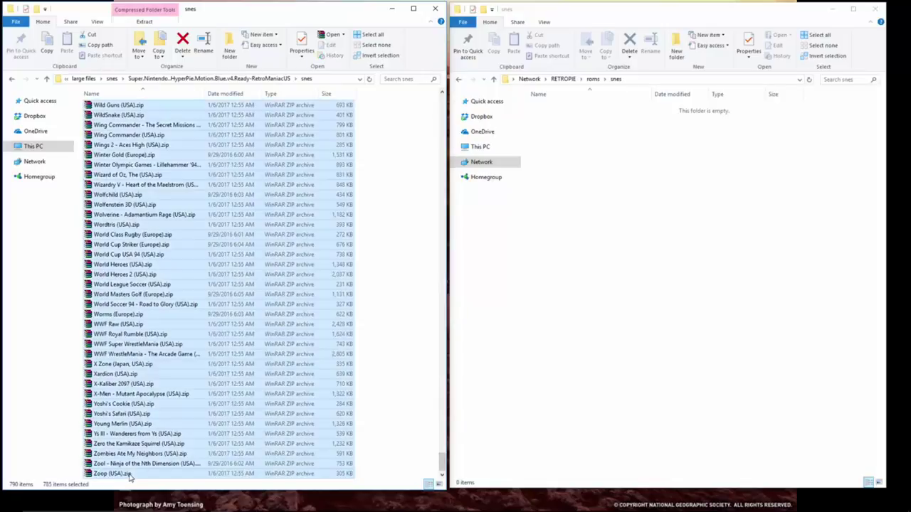
scroll(263, 418, up, 2)
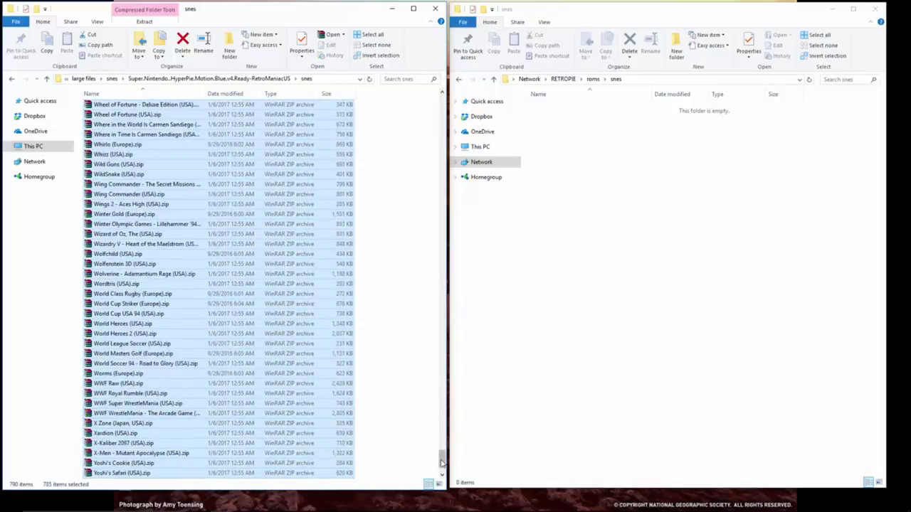
drag(441, 462, 442, 103)
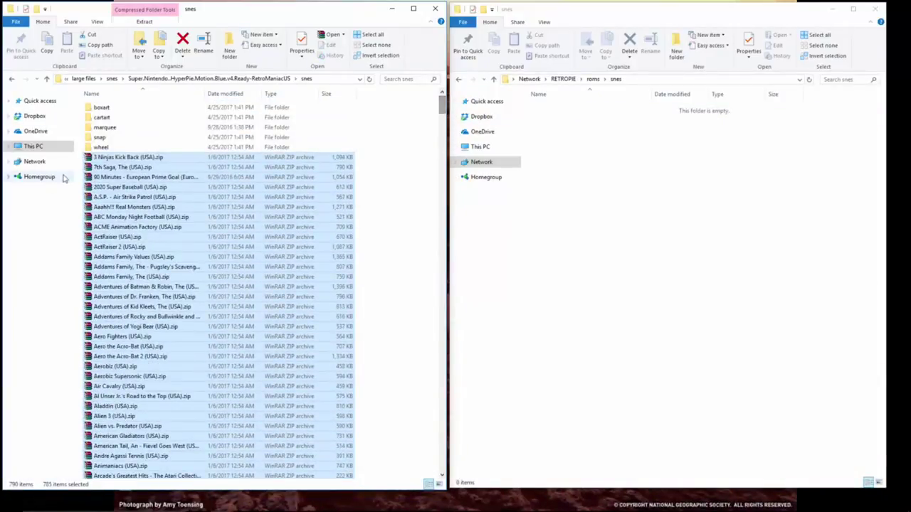
- Copy the game archives from 3 Ninjas Kick Back (USA) through Axelay (USA) into RetroPie's snes folder on the network
click(128, 157)
scroll(128, 398, down, 2)
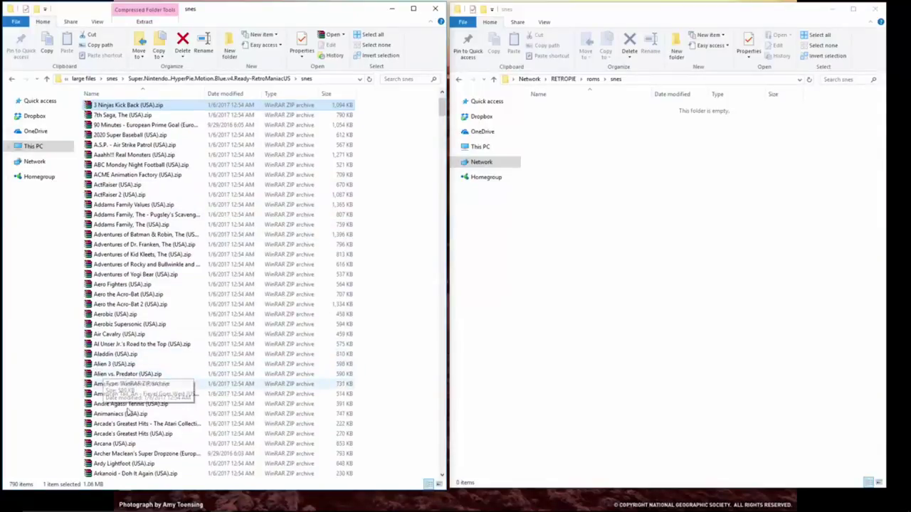
scroll(128, 411, down, 4)
shift+click(117, 393)
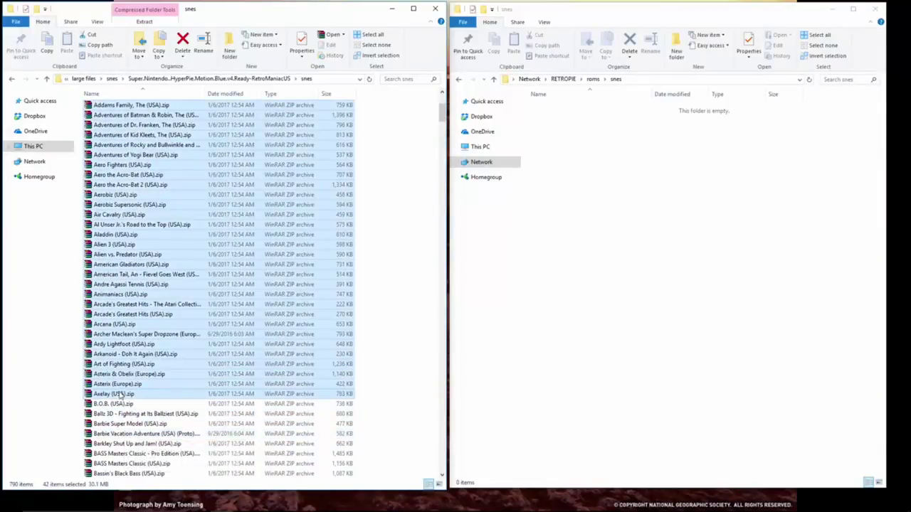
drag(119, 393, 702, 203)
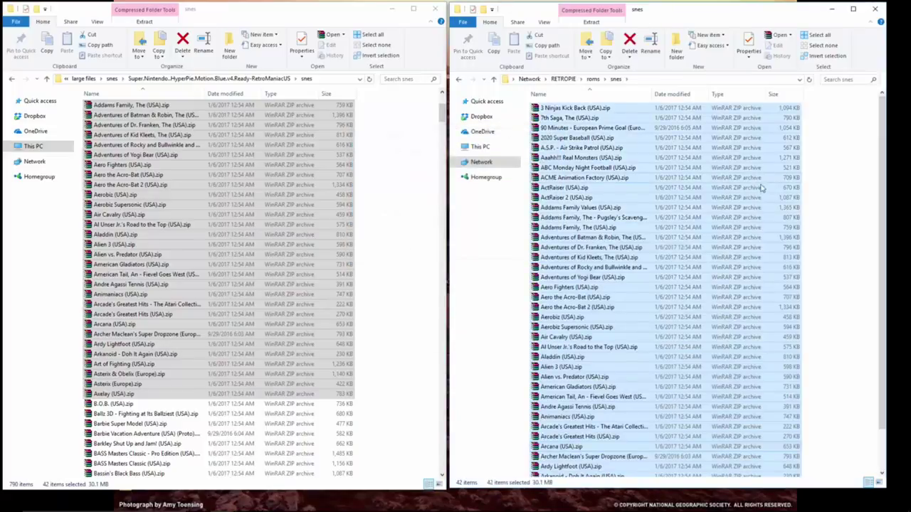
click(837, 163)
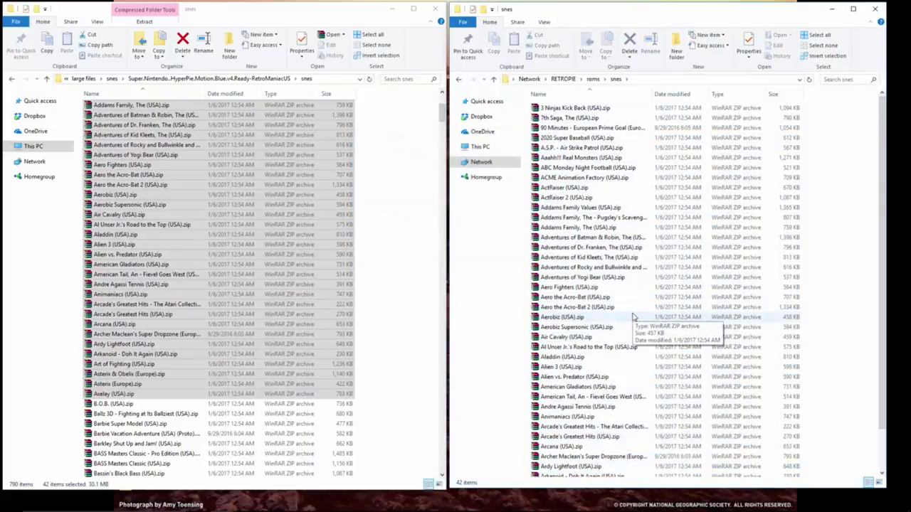
scroll(633, 316, down, 2)
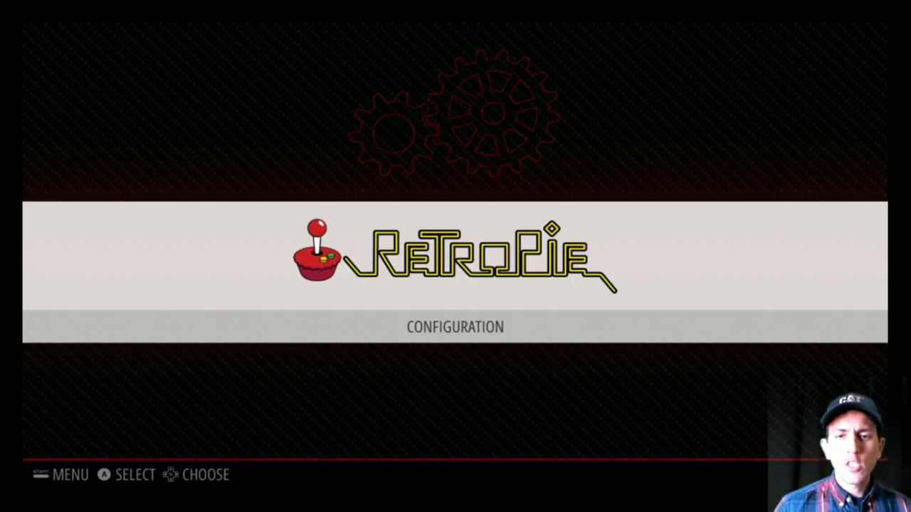
key(Return)
key(Down)
key(Down)
key(Down)
key(Down)
key(Down)
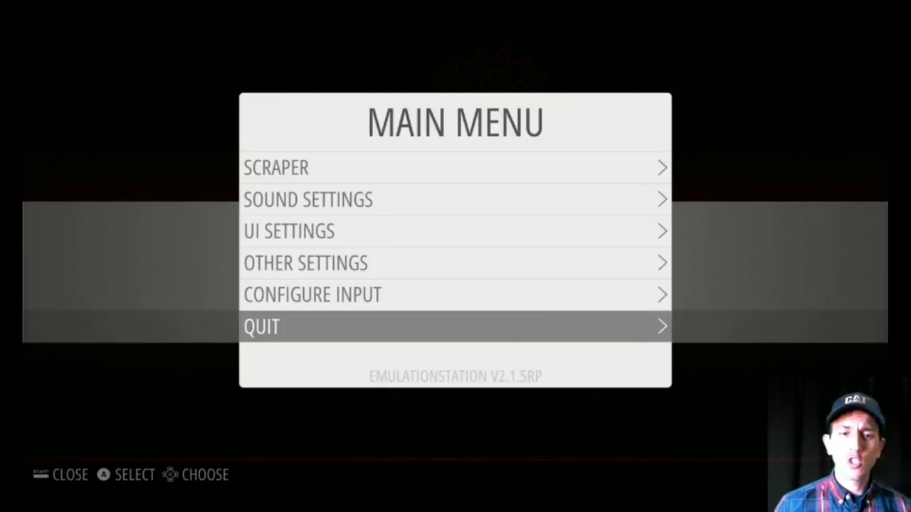
key(Return)
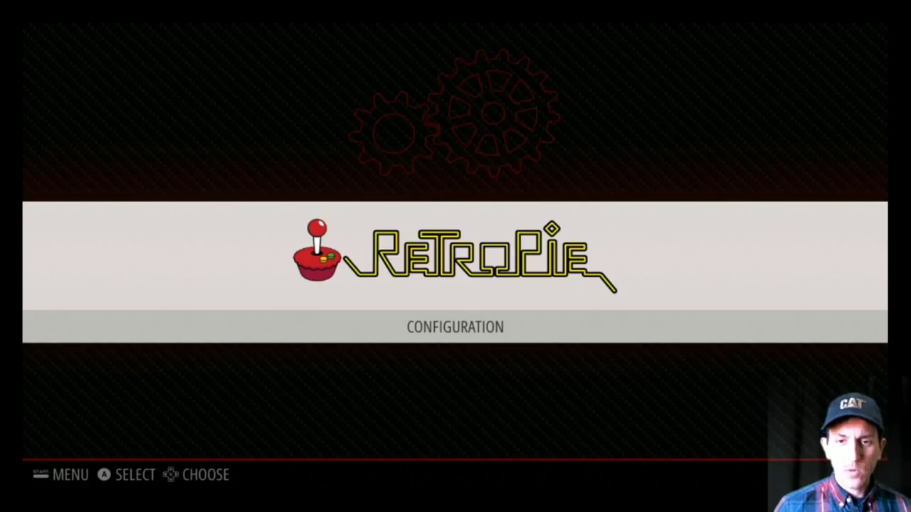
- Restart EmulationStation on the RetroPie console so the copied games are loaded
key(Return)
key(Down)
key(Down)
key(Down)
key(Down)
key(Down)
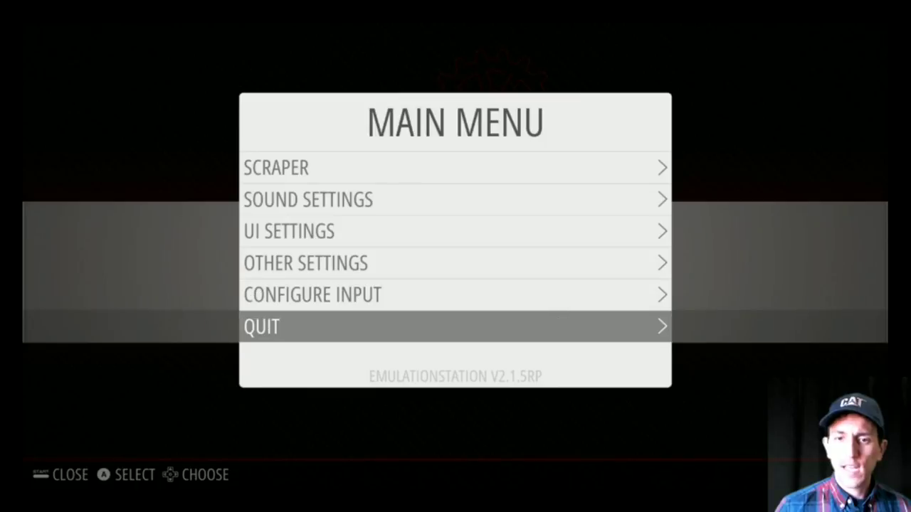
key(Return)
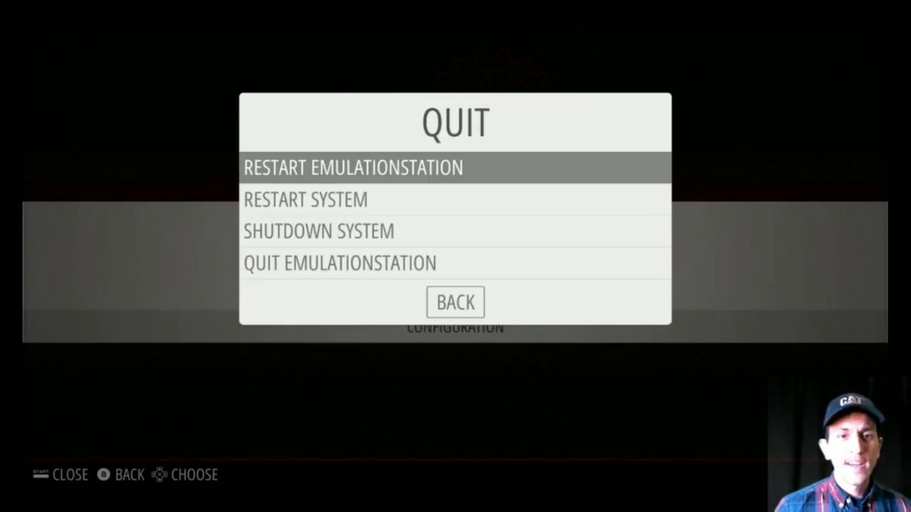
key(Return)
key(Return)
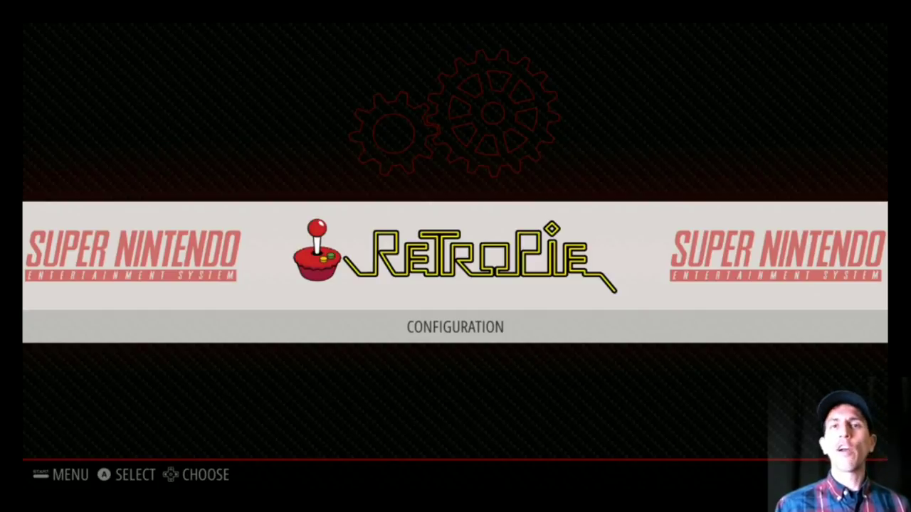
- Open the Super Nintendo system and look through its list of games
key(Right)
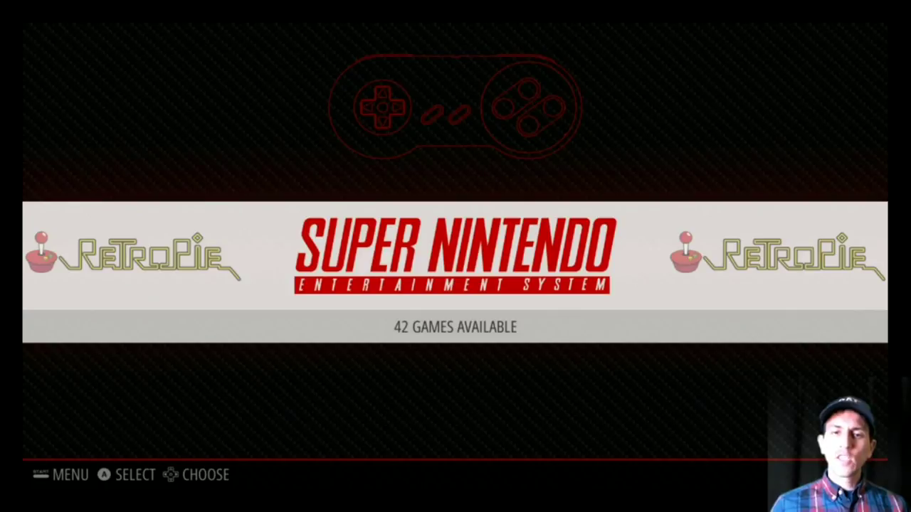
key(Return)
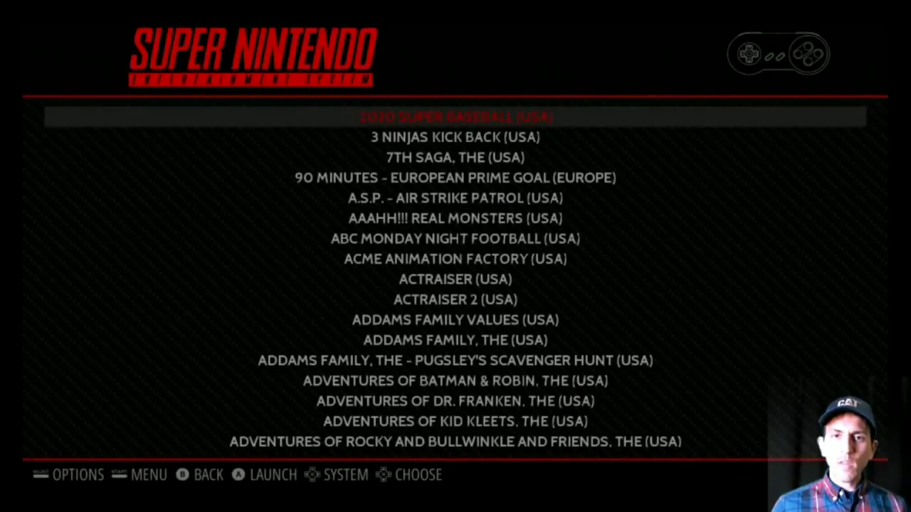
key(Down)
key(Down)
key(Down)
key(Down)
key(Down)
key(Down)
key(Down)
key(Down)
key(Down)
key(Down)
key(Down)
key(Down)
key(Down)
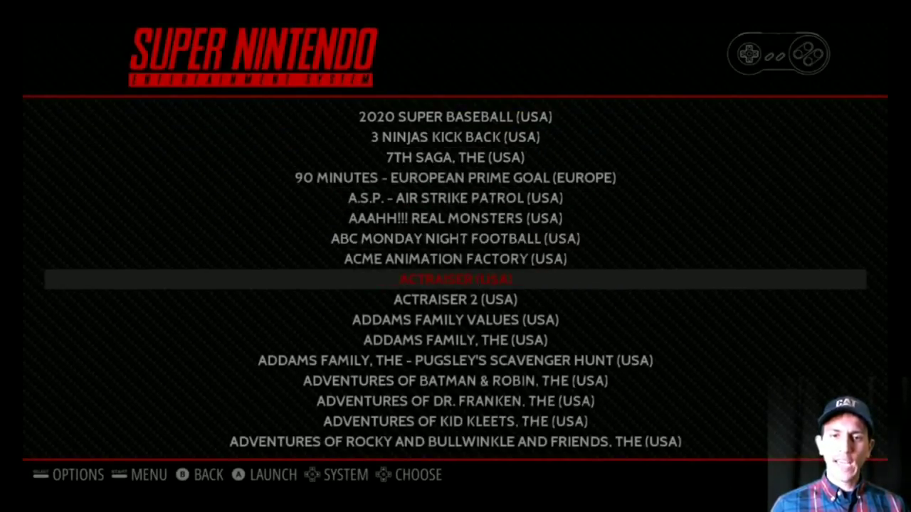
key(Down)
key(Down)
key(Down)
key(Down)
key(Down)
key(Down)
key(Down)
key(Down)
key(Down)
key(Up)
key(Up)
key(Up)
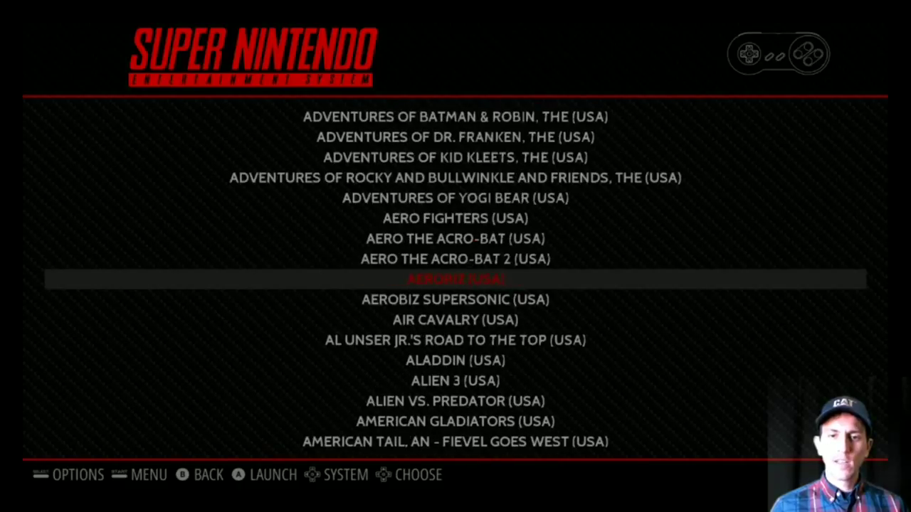
key(Up)
- Start scraping Super Nintendo game data from THEGAMESDB for only missing images, with ratings and user decisions on conflicts enabled
key(F1)
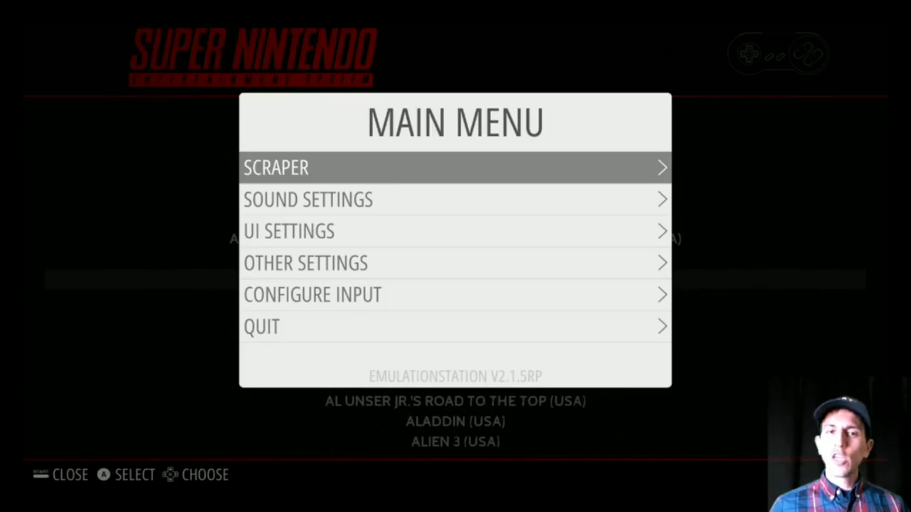
key(Escape)
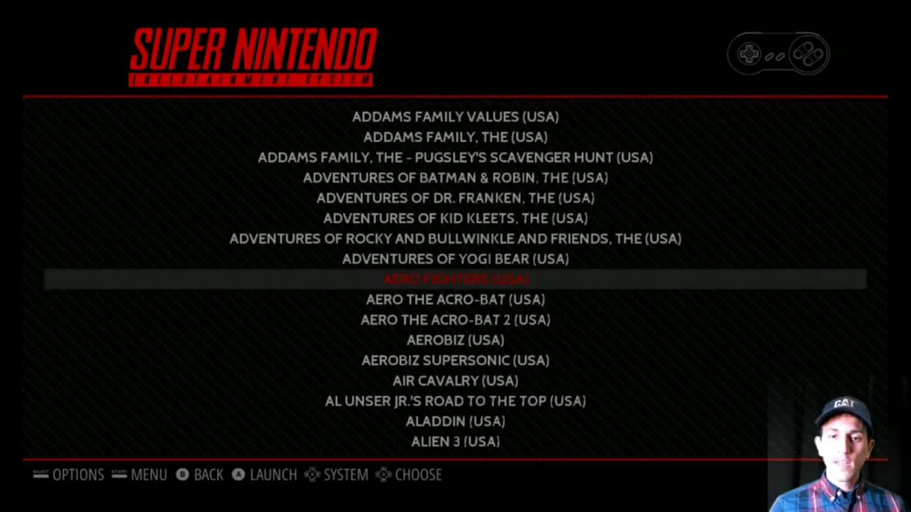
key(F1)
key(Return)
key(Down)
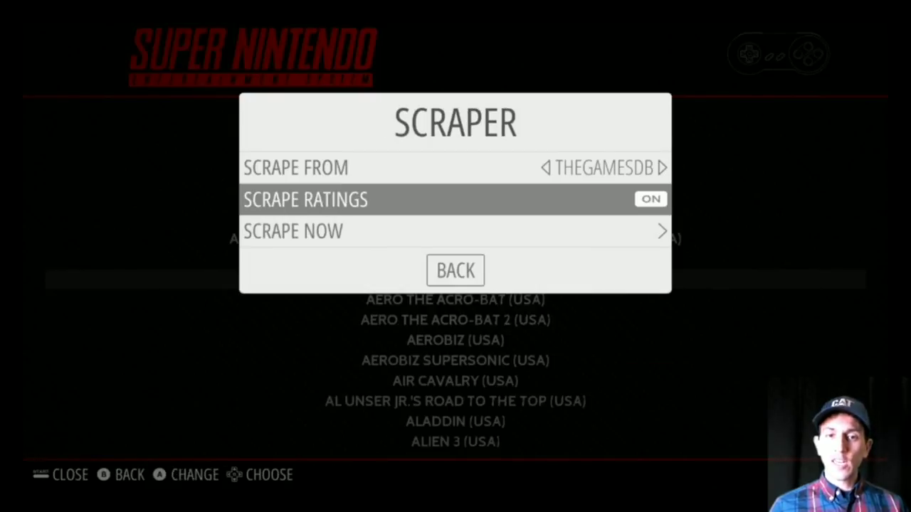
key(Down)
key(Return)
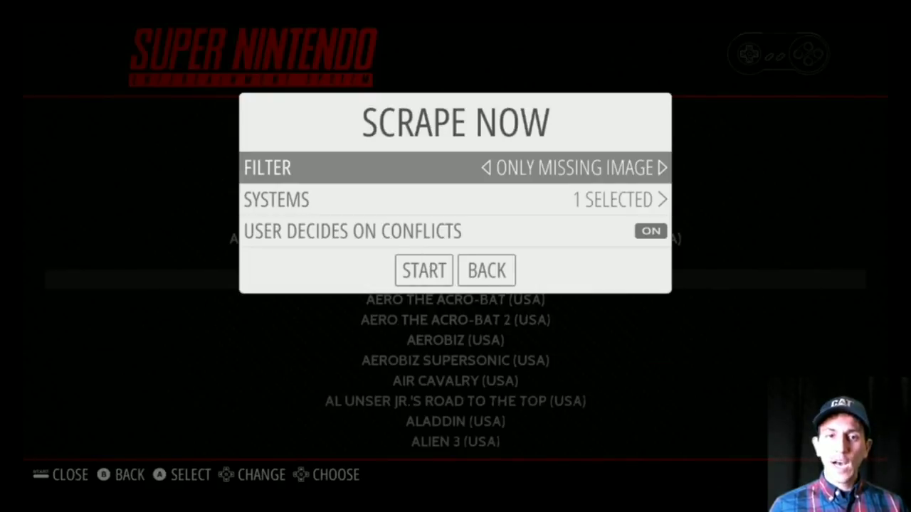
key(Down)
key(Down)
key(Down)
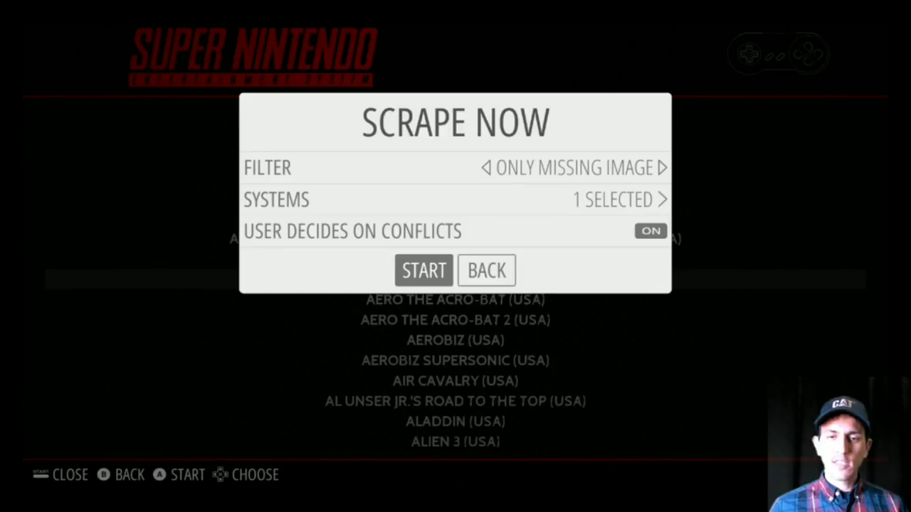
key(Return)
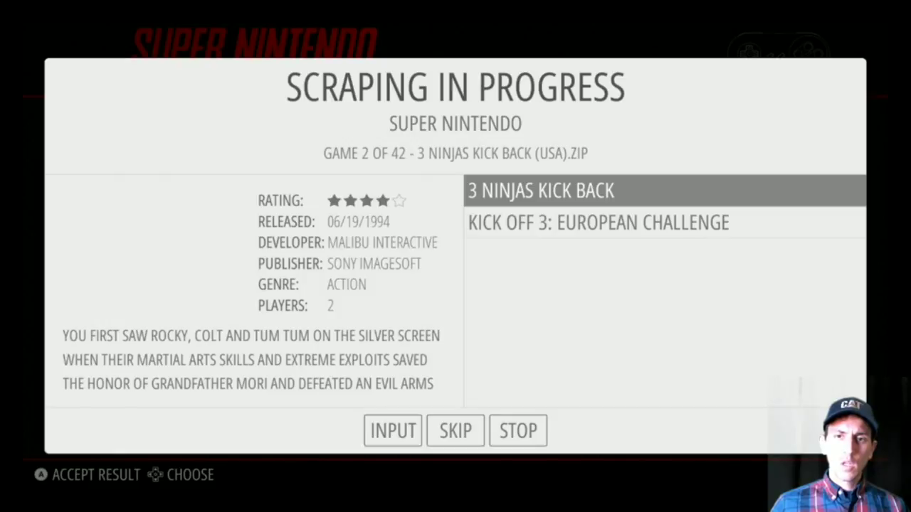
- Accept 3 Ninjas Kick Back as the scraping result for 3 Ninjas Kick Back (USA).zip
key(Down)
key(Up)
key(Return)
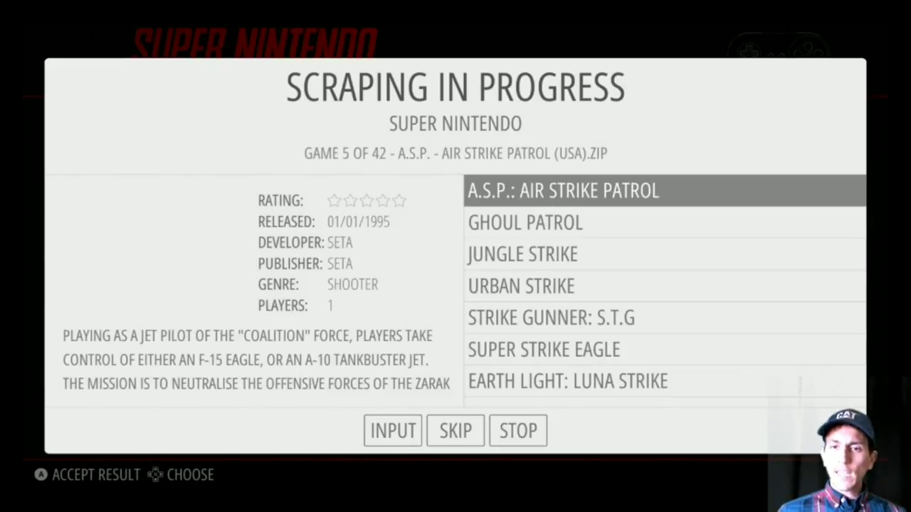
- Accept the top scraping result for each Super Nintendo game from A.S.P. - Air Strike Patrol through Addams Family Values
key(Return)
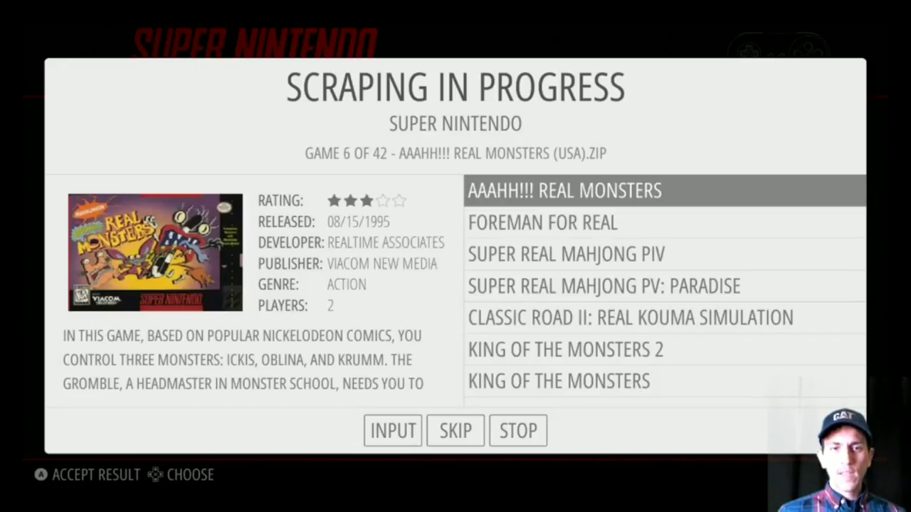
key(Return)
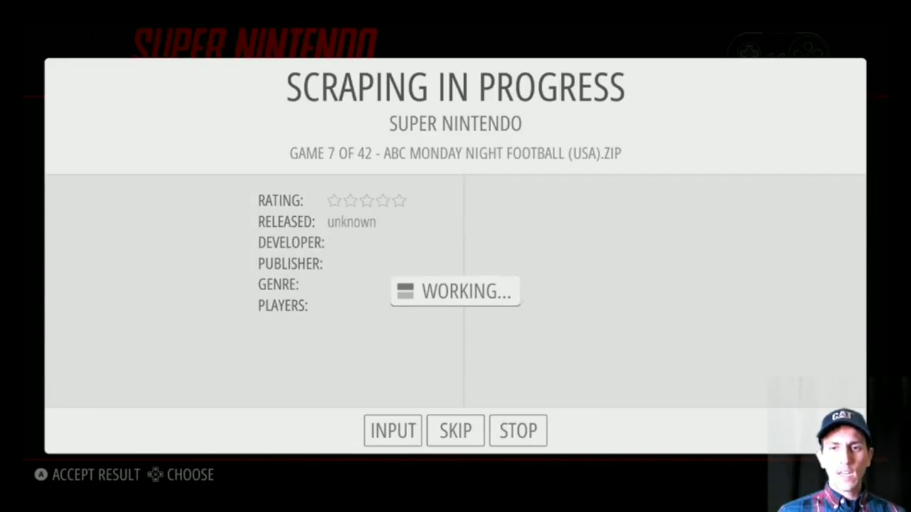
key(Return)
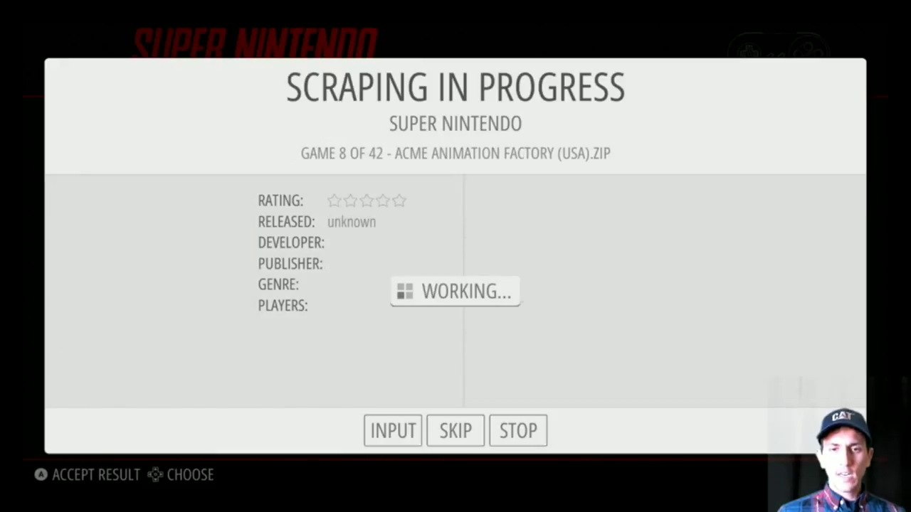
key(Return)
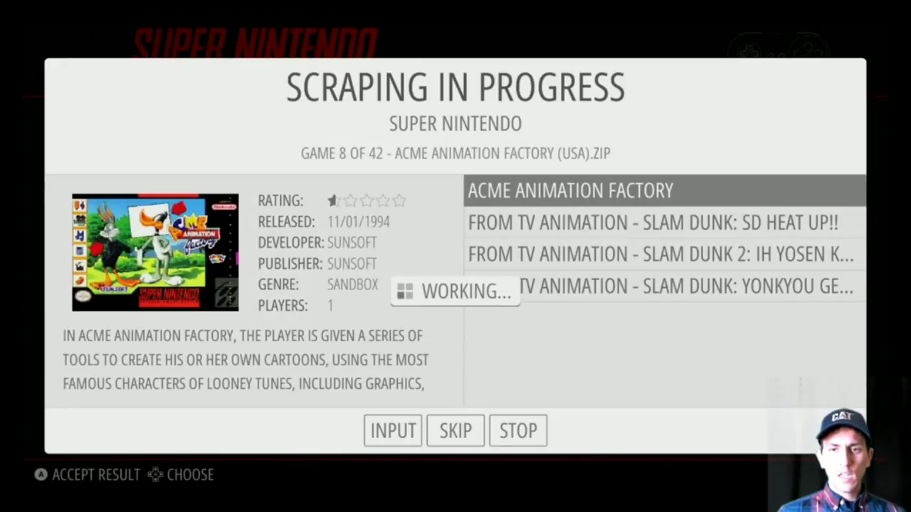
key(Return)
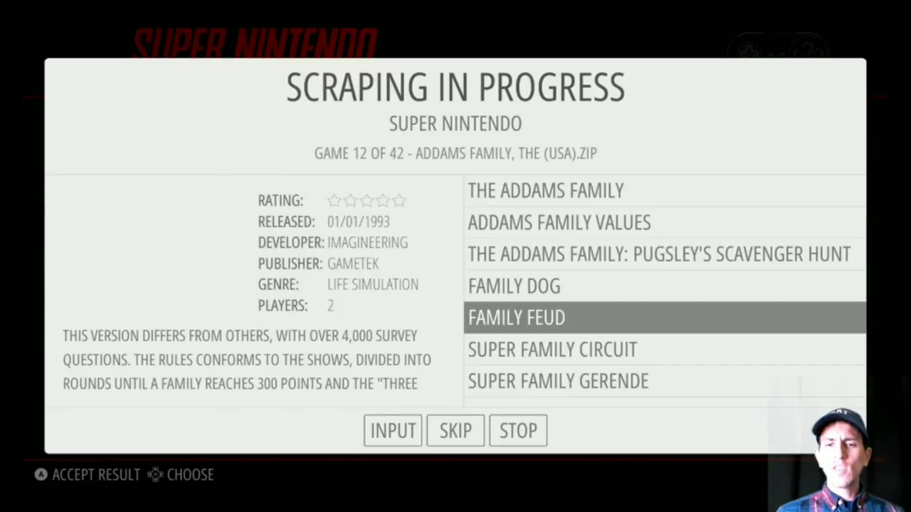
- Stop the scraping at The Addams Family and close the scraper and main menus to return to the game list
key(Down)
key(Down)
key(Down)
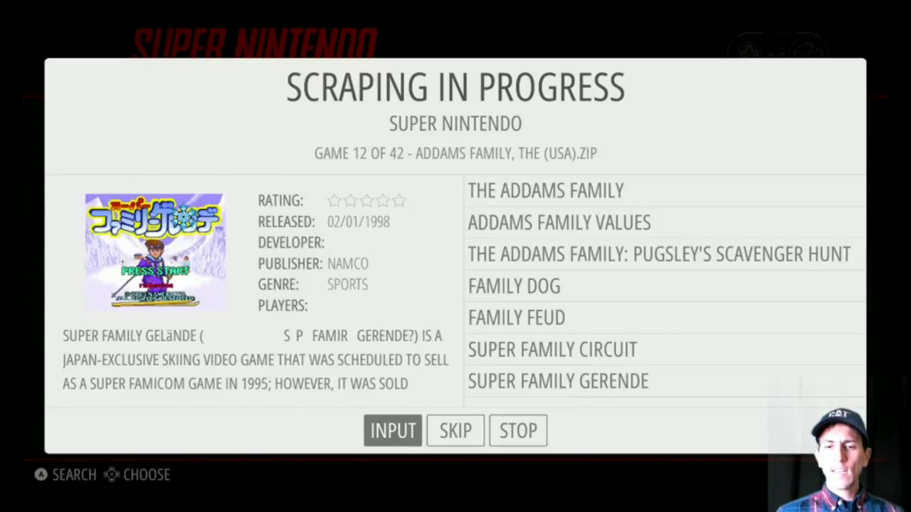
key(Right)
key(Right)
key(Return)
key(Return)
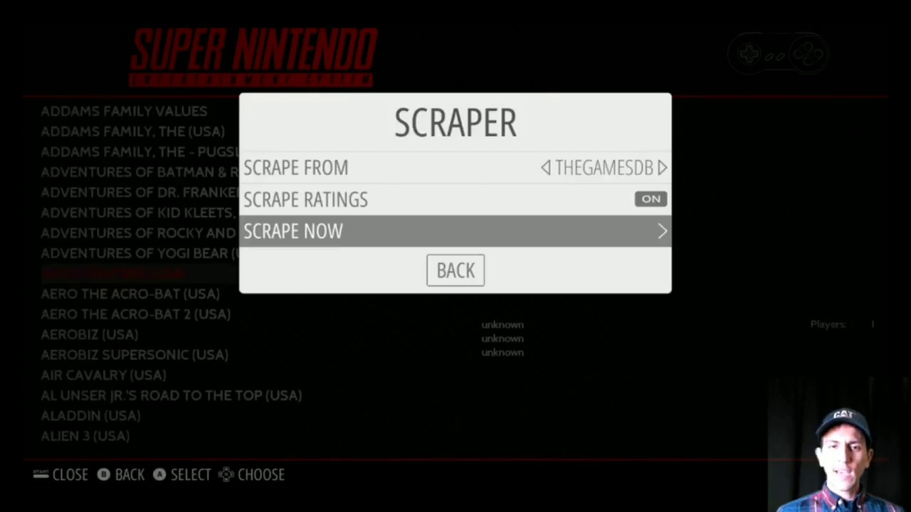
key(Down)
key(Return)
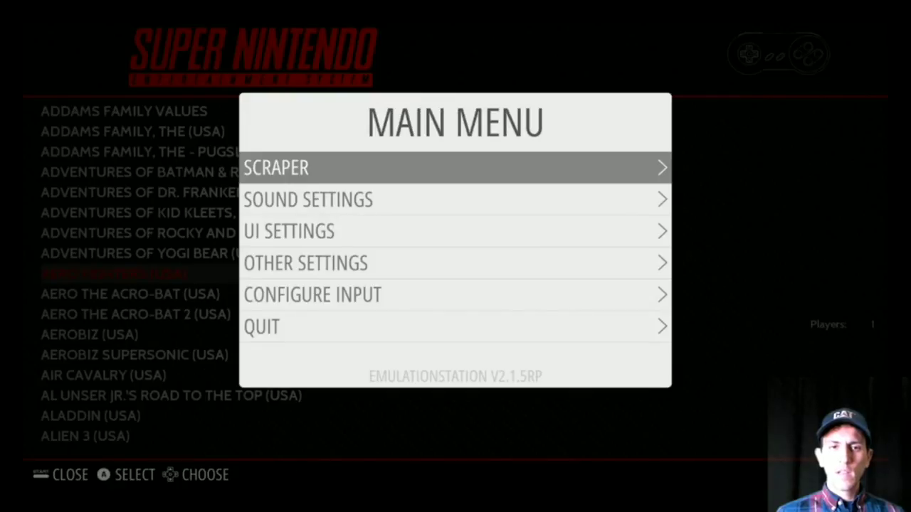
key(Escape)
- Look through the scraped box art and descriptions of the Super Nintendo games, from ActRaiser 2 upward past ABC Monday Night Football
key(Up)
key(Up)
key(Up)
key(Up)
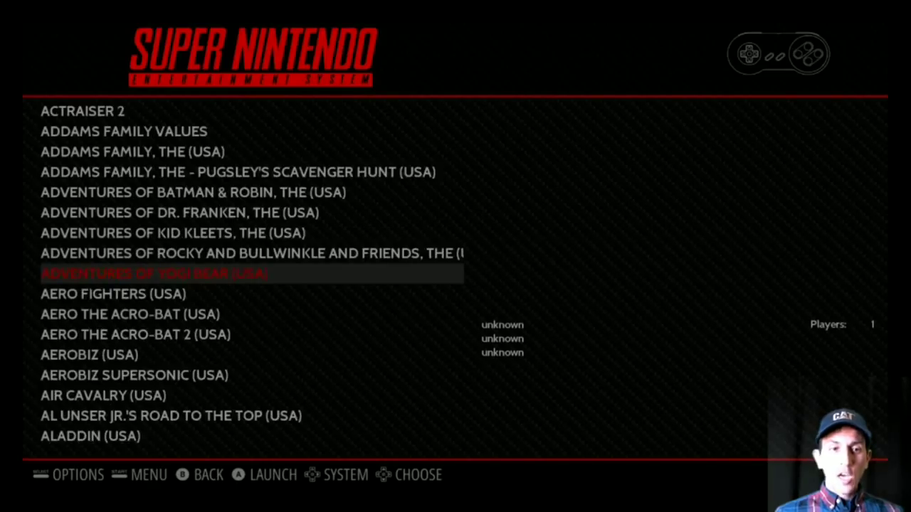
key(Up)
key(Up)
key(Up)
key(Up)
key(Up)
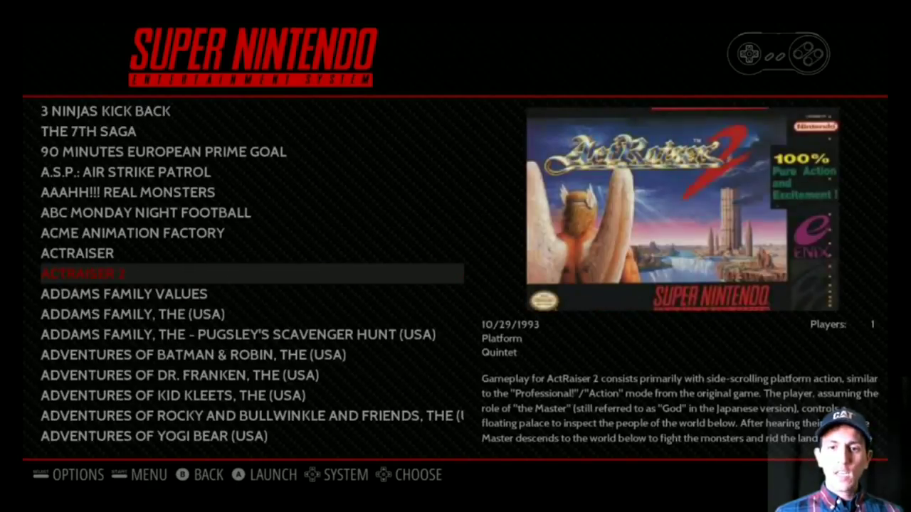
key(Up)
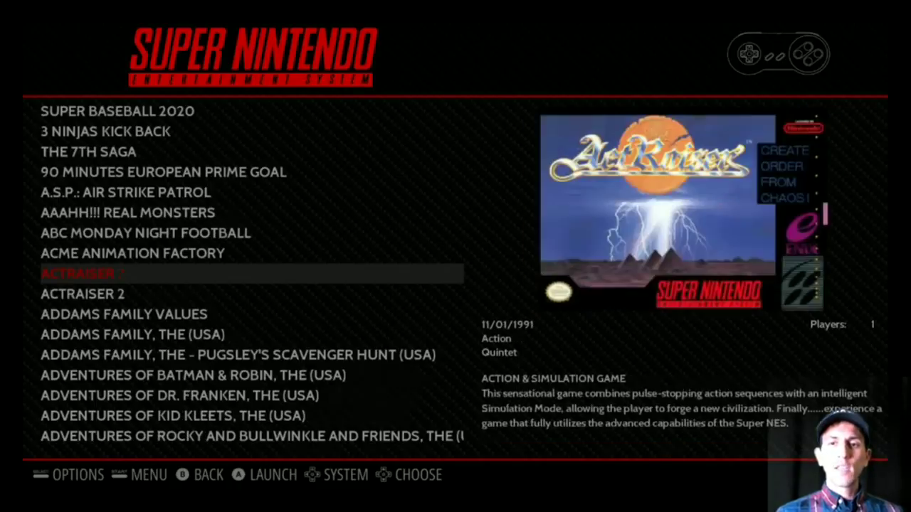
key(Up)
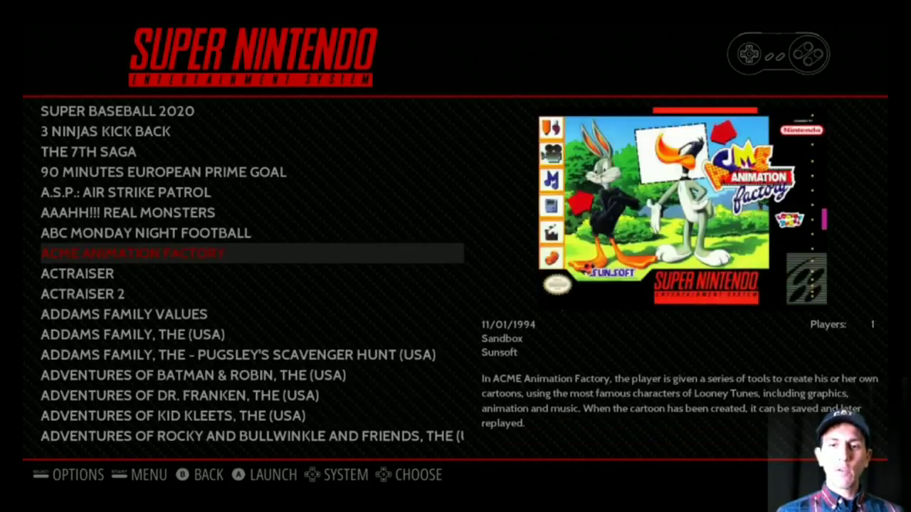
key(Up)
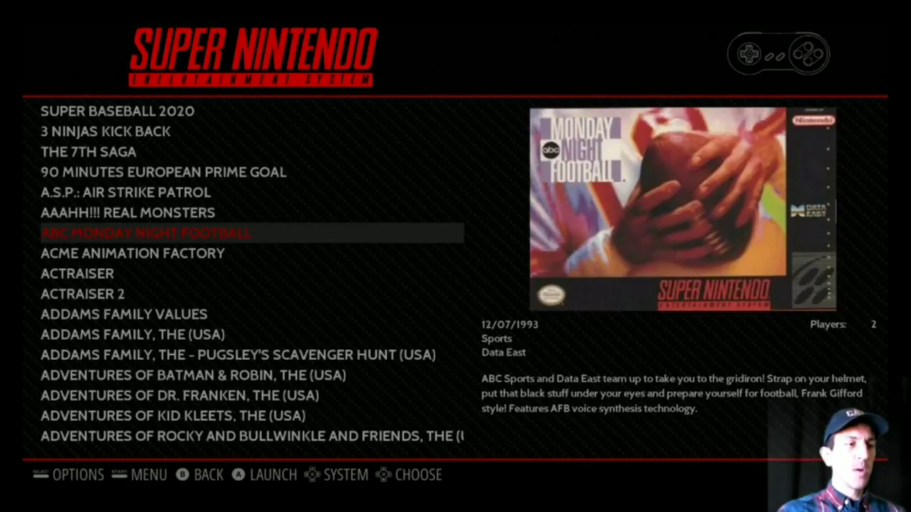
key(Up)
key(Up)
key(Up)
key(Up)
key(Up)
key(Up)
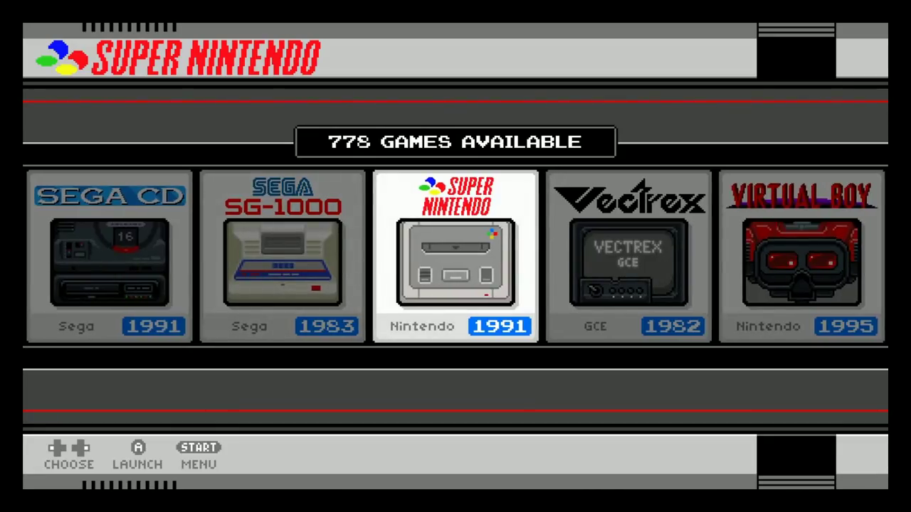
- Jump to the letter S in the Super Nintendo game list and browse on to Super Mario Kart
key(Return)
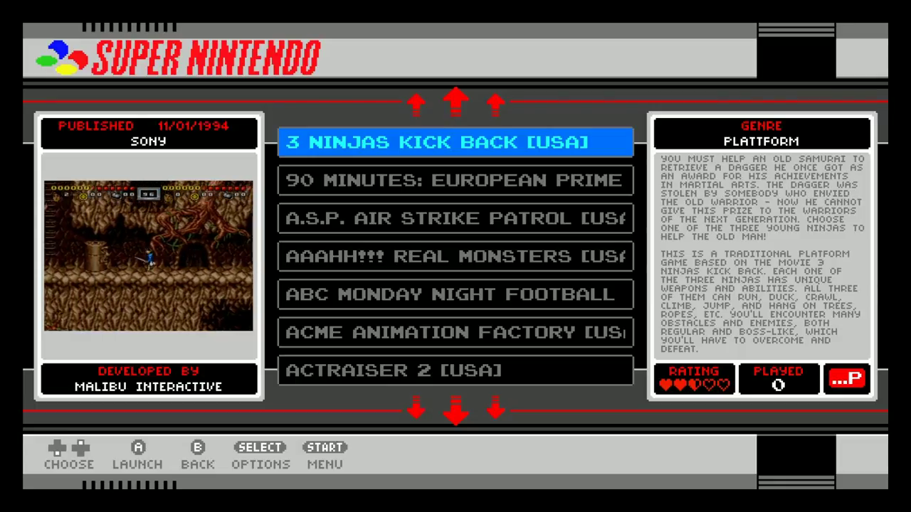
key(BackSpace)
key(Right)
key(Right)
key(Right)
key(Right)
key(Right)
key(Right)
key(Right)
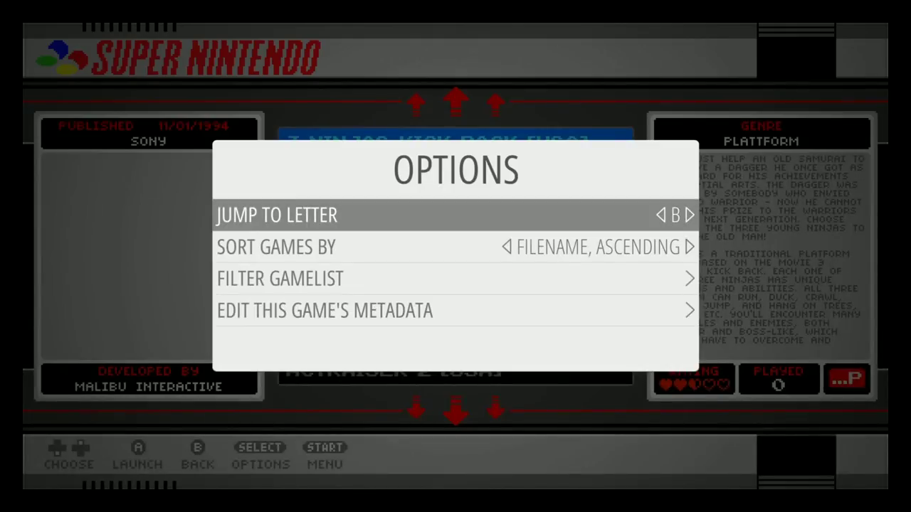
key(Right)
key(BackSpace)
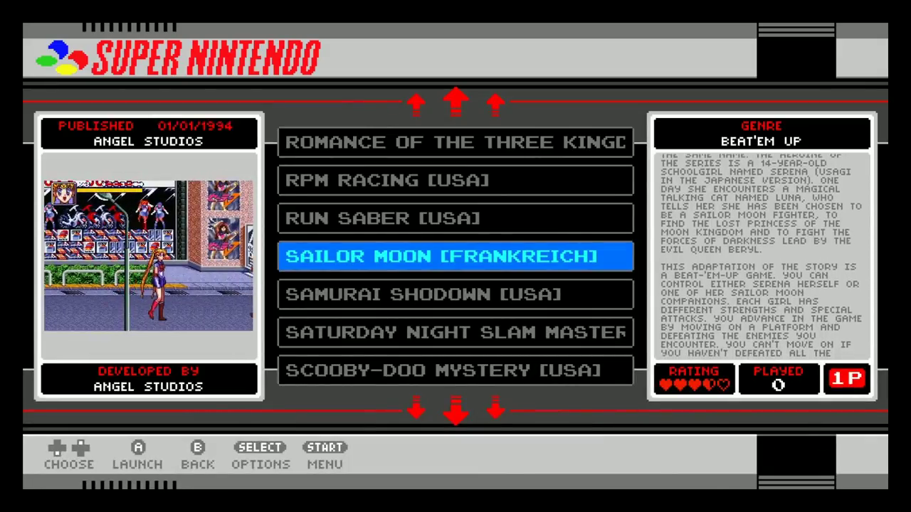
key(Page_Down)
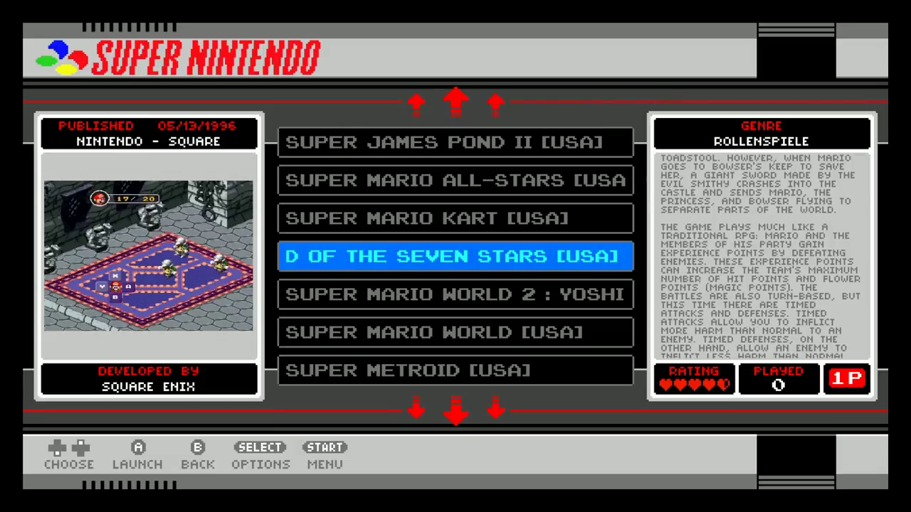
key(Up)
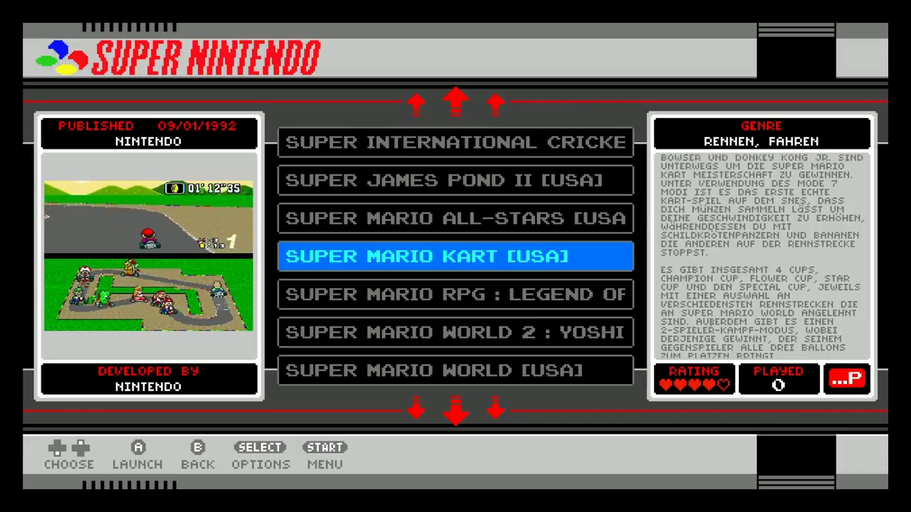
- Browse the Vectrex and Virtual Boy game lists, ending back at the system selection
key(Right)
key(Right)
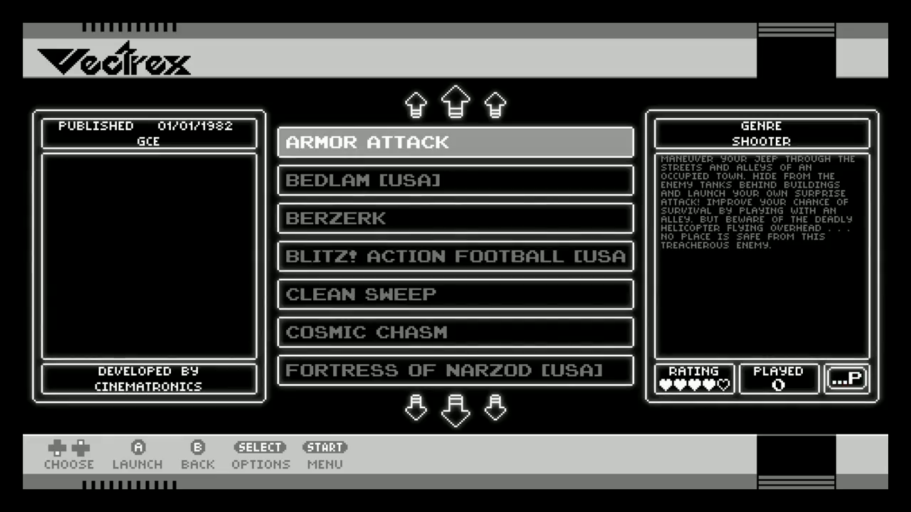
key(Down)
key(Down)
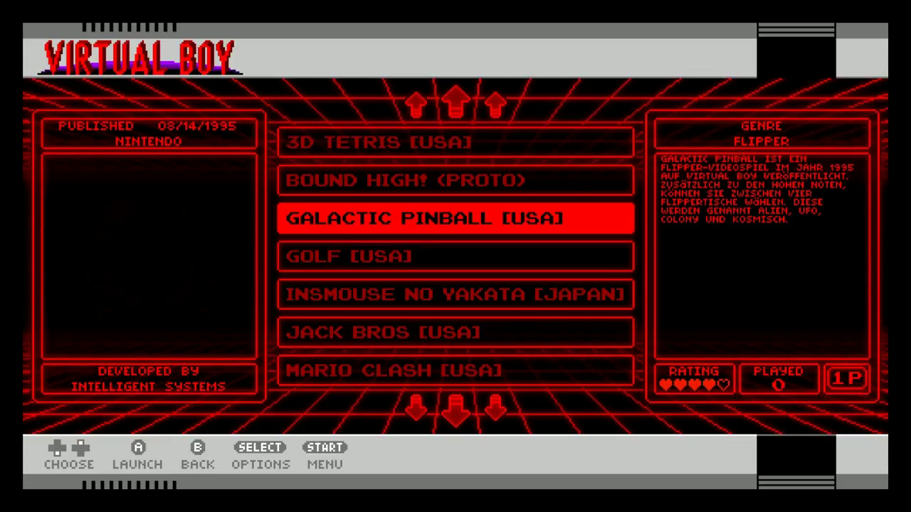
key(Escape)
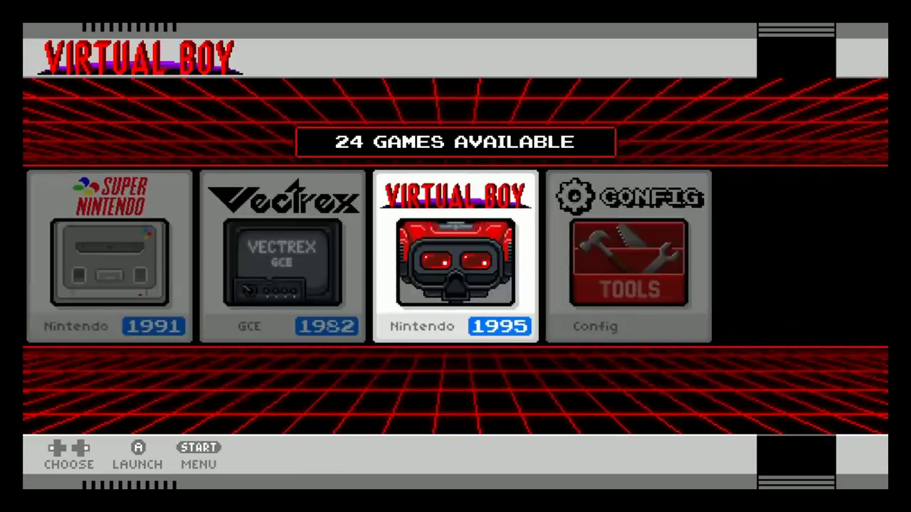
- Open the EmulationStation main menu and look through its settings categories
key(Return)
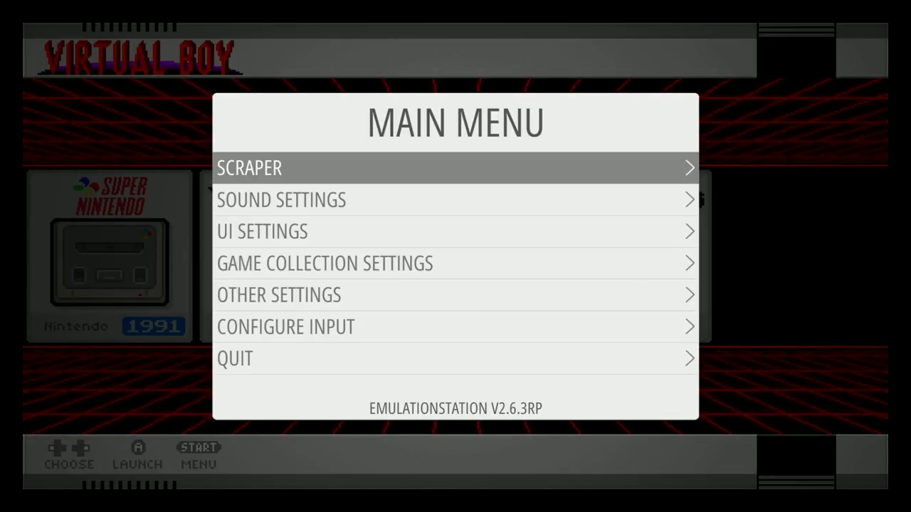
key(Down)
key(Down)
key(Down)
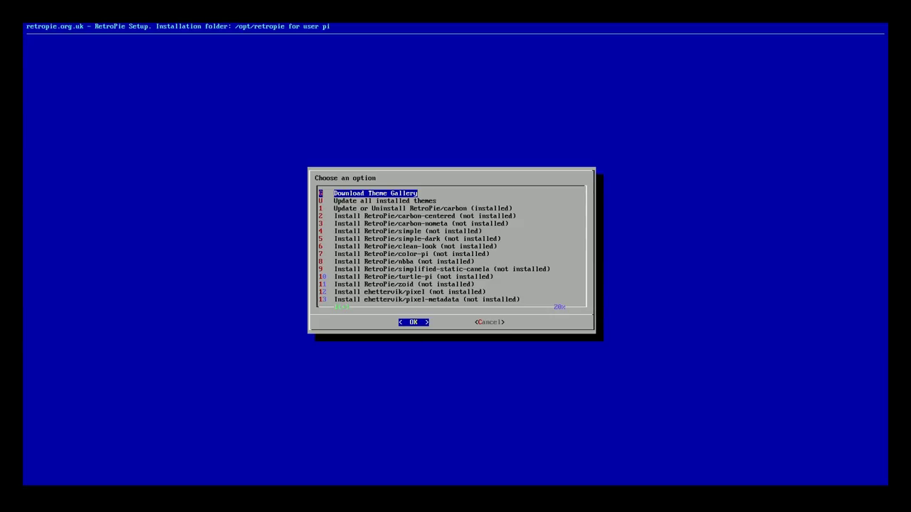
- Look through the installable EmulationStation themes in RetroPie Setup, from the carbon variants down past the anthonycaccese themes
key(Down)
key(Down)
key(Down)
key(Down)
key(Down)
key(Down)
key(Down)
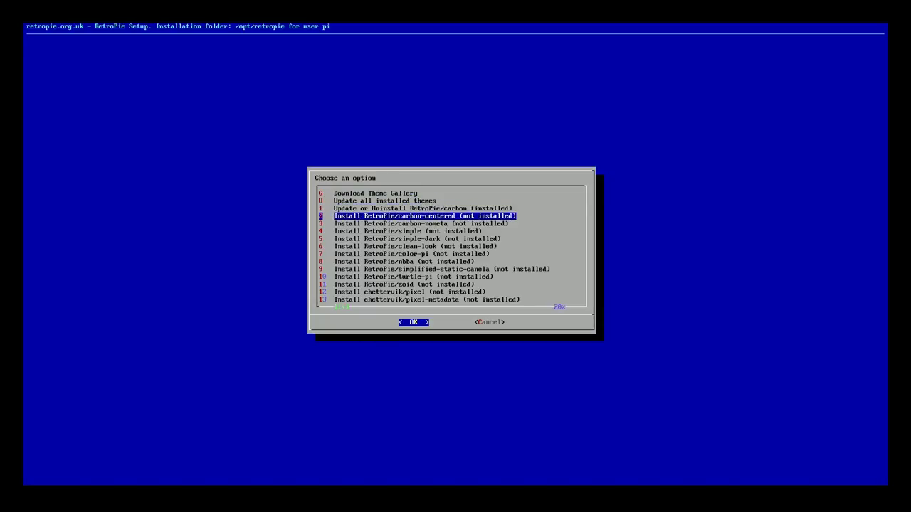
key(Down)
key(Down)
key(Down)
key(Down)
key(Down)
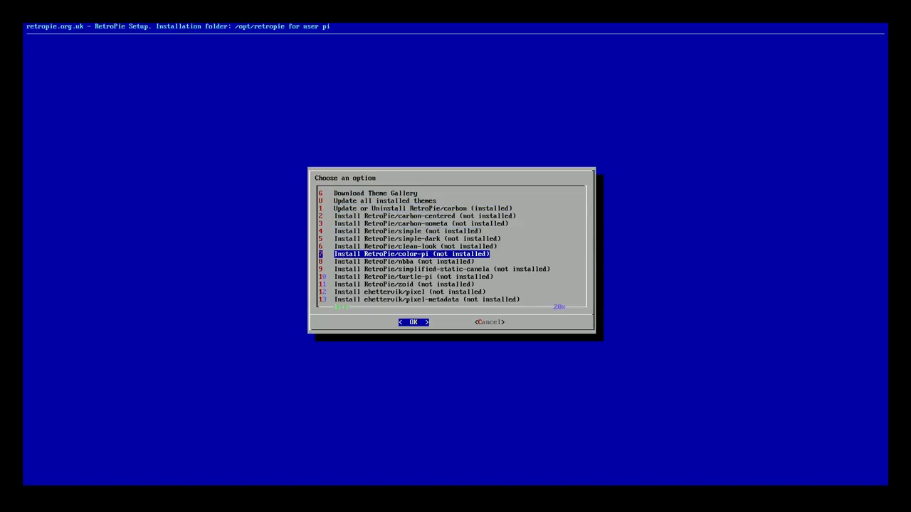
key(Down)
key(Down)
key(Down)
key(Down)
key(Down)
key(Down)
key(Down)
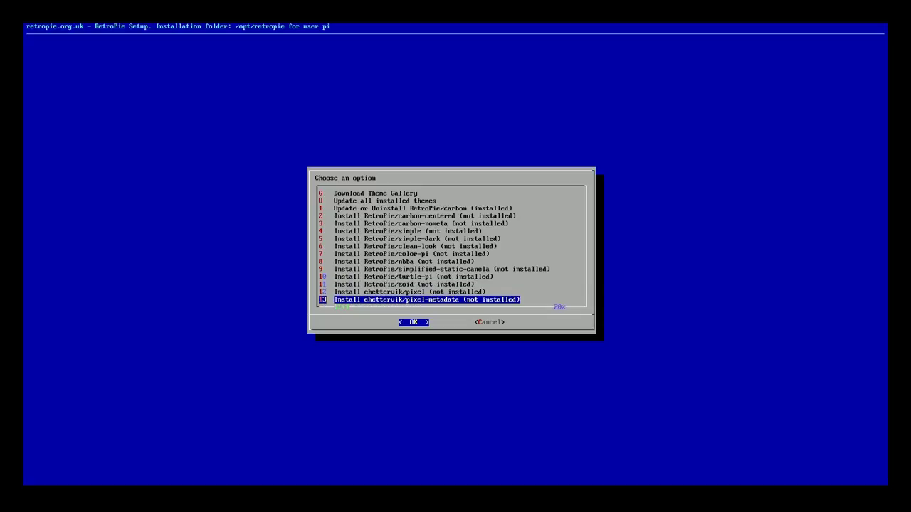
key(Down)
key(Down)
key(Down)
key(Down)
key(Down)
key(Down)
key(Down)
key(Down)
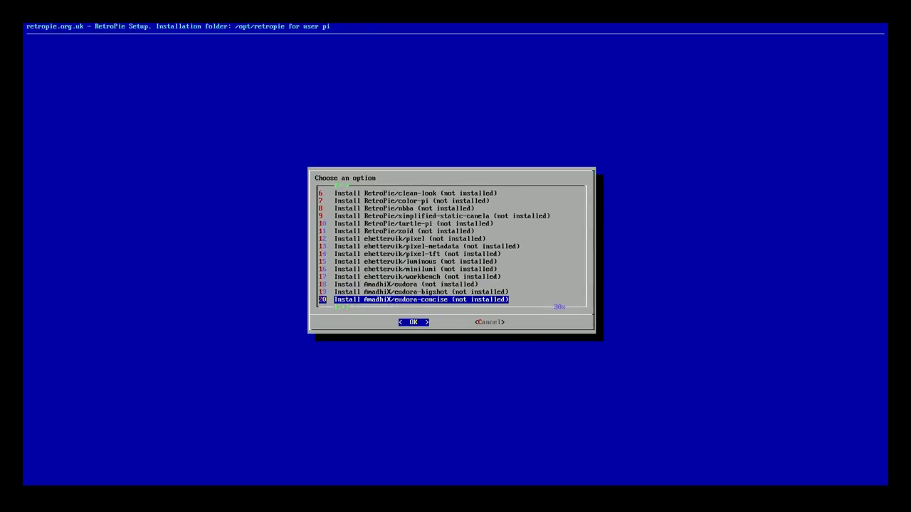
key(Down)
key(Down)
key(Down)
key(Down)
key(Down)
key(Down)
key(Down)
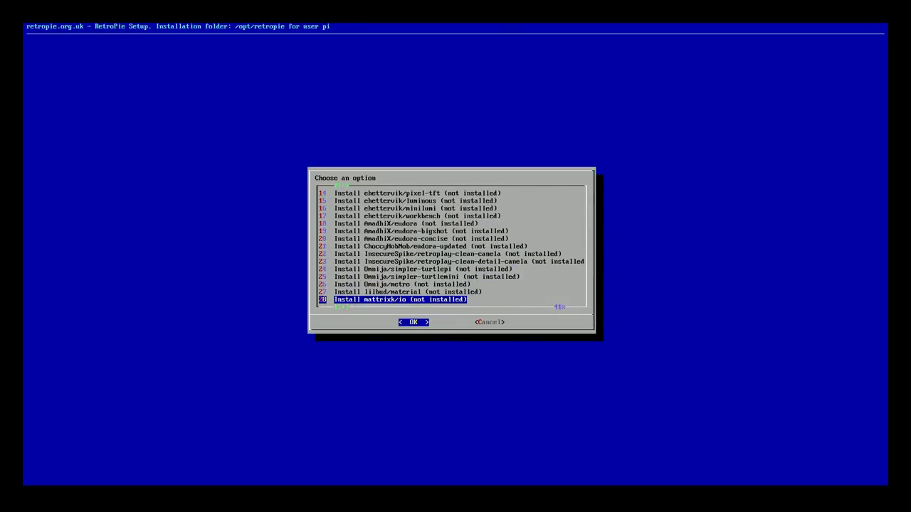
key(Down)
key(Down)
key(Down)
key(Down)
key(Down)
key(Down)
key(Down)
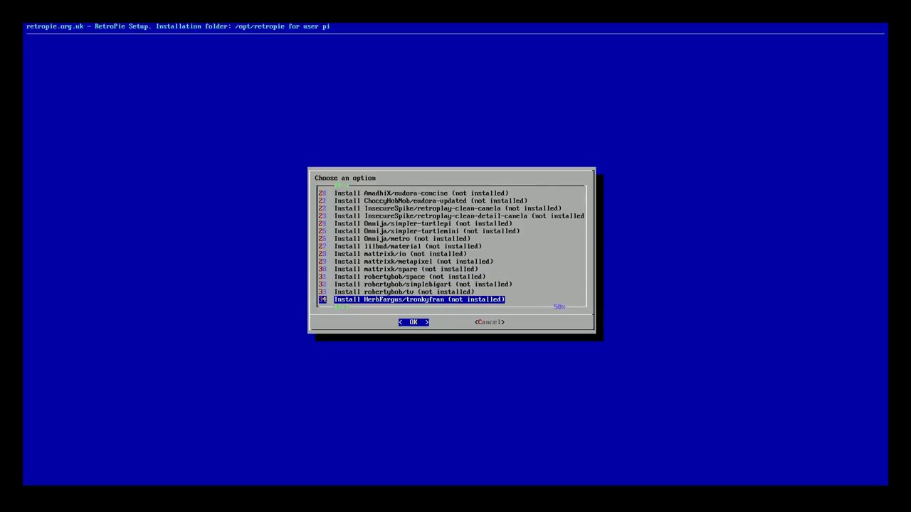
key(Down)
key(Down)
key(Down)
key(Down)
key(Down)
key(Down)
key(Down)
key(Down)
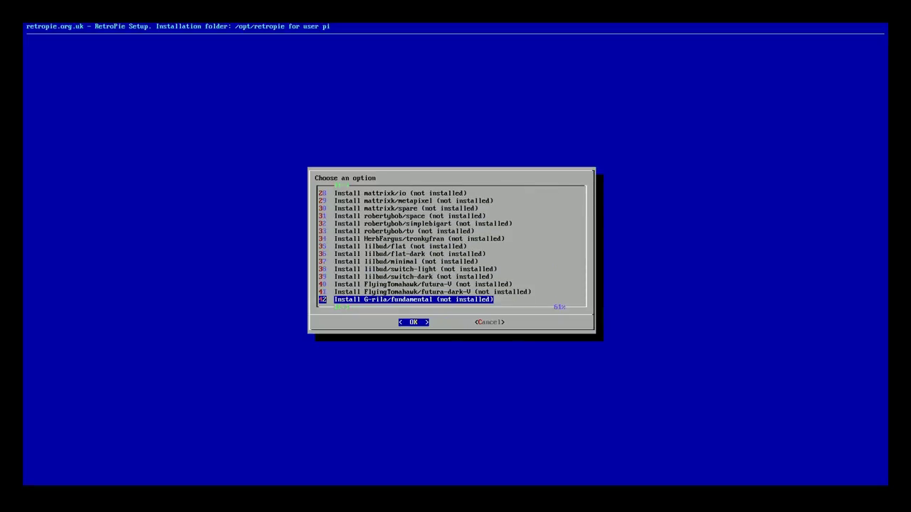
key(Down)
key(Down)
key(Down)
key(Down)
key(Down)
key(Down)
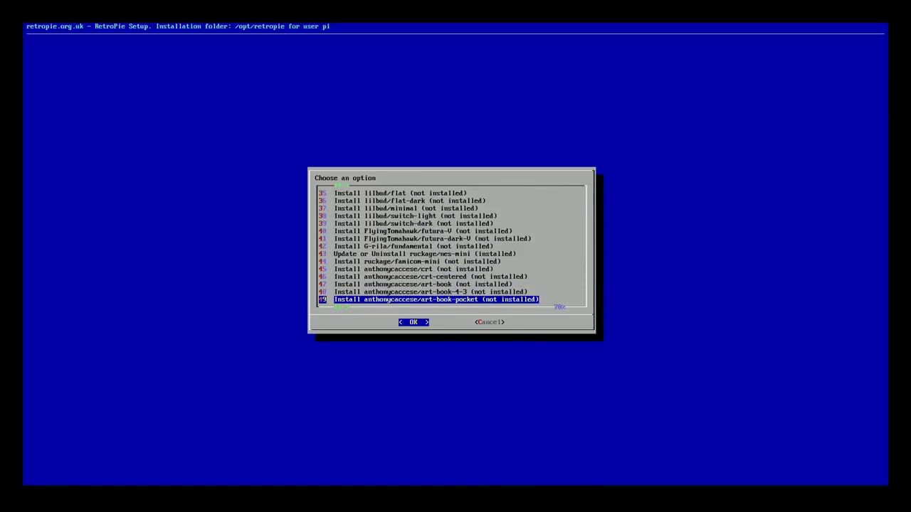
- Locate the ruckage/nes-mini and ruckage/famicom-mini themes in the list of installable themes
key(Up)
key(Up)
key(Up)
key(Up)
key(Up)
key(Up)
key(Up)
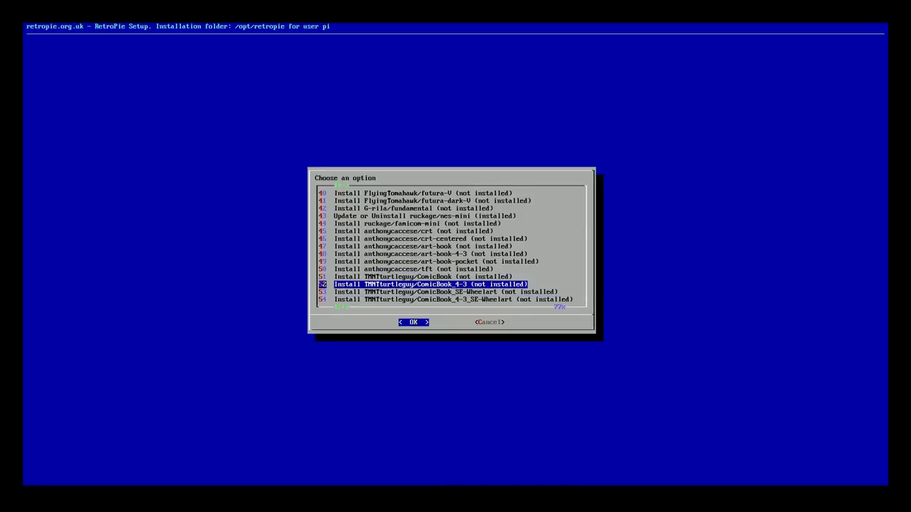
key(Up)
key(Up)
key(Up)
key(Up)
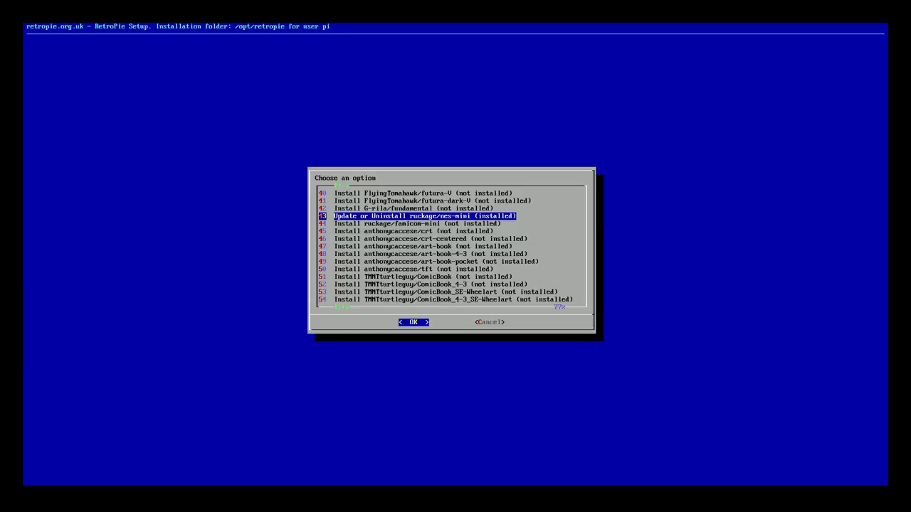
key(Down)
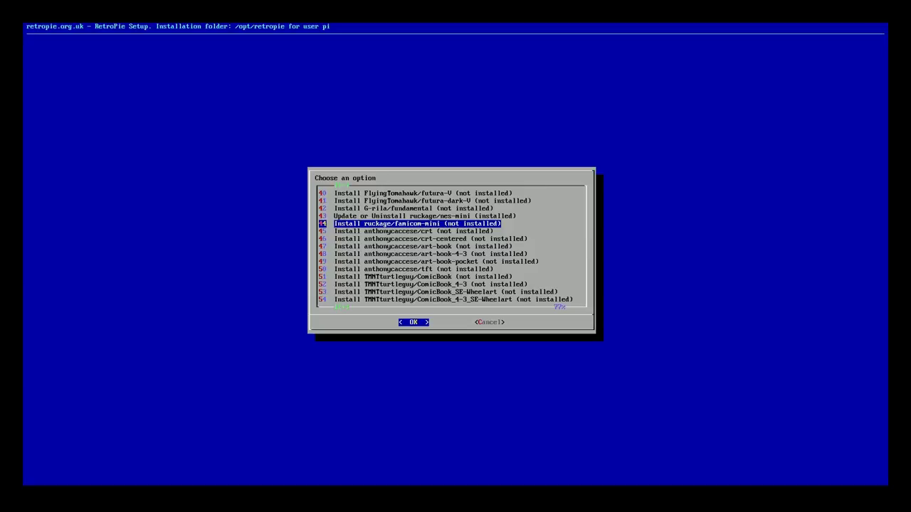
- Open EmulationStation's UI settings and look over the theme set choice
key(Down)
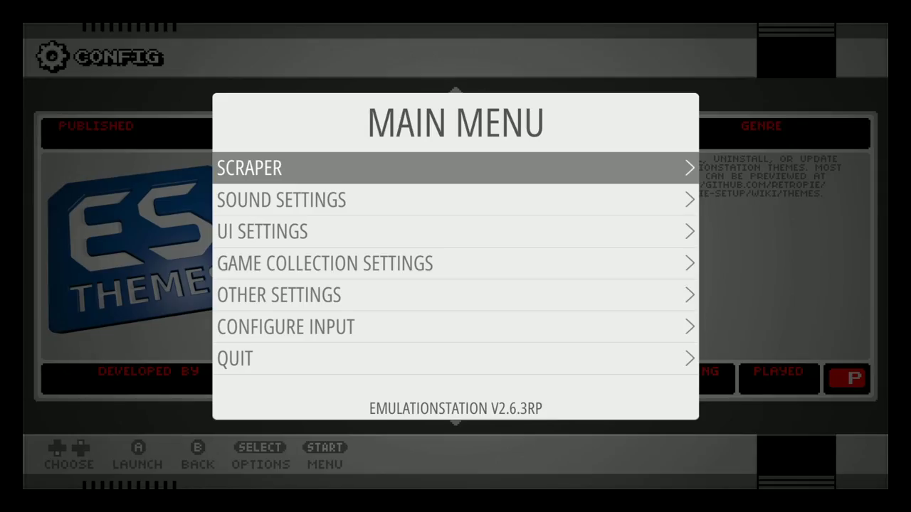
key(Down)
key(Down)
key(Return)
key(Down)
key(Down)
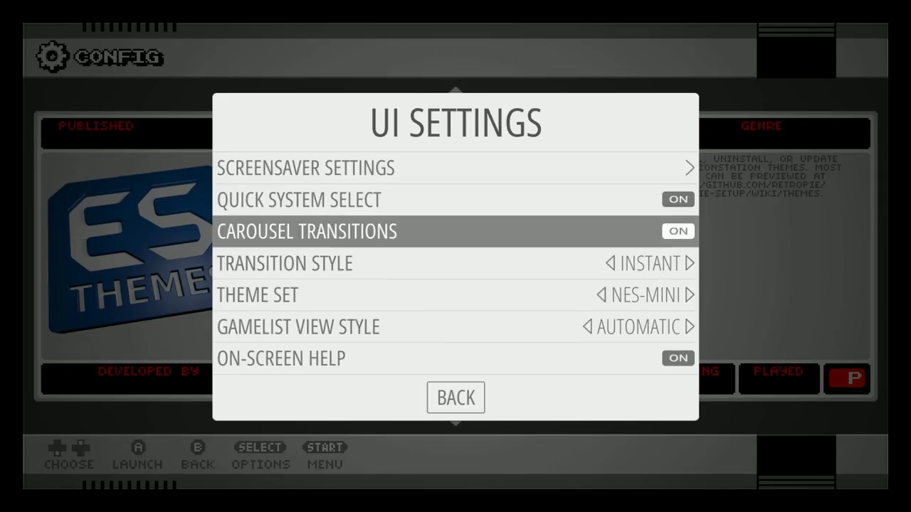
key(Down)
key(Down)
key(Left)
key(Left)
key(Left)
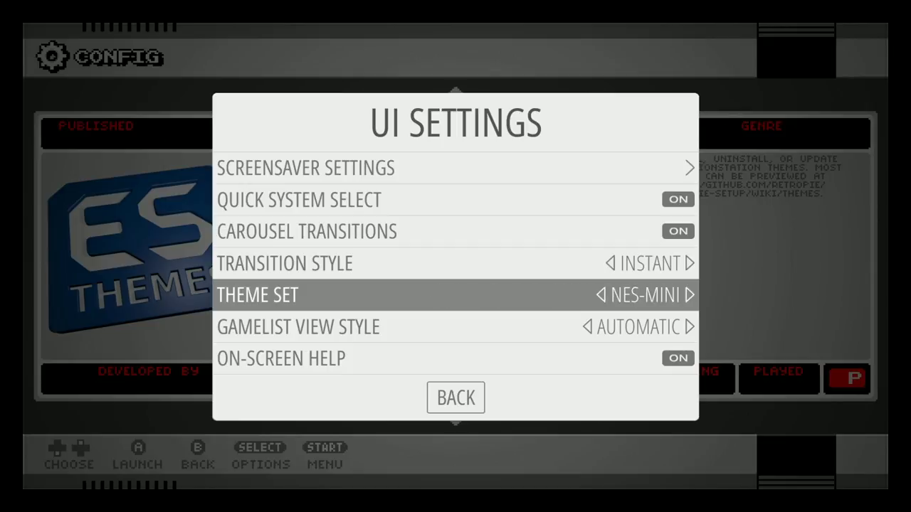
key(Right)
key(Left)
key(Down)
key(Down)
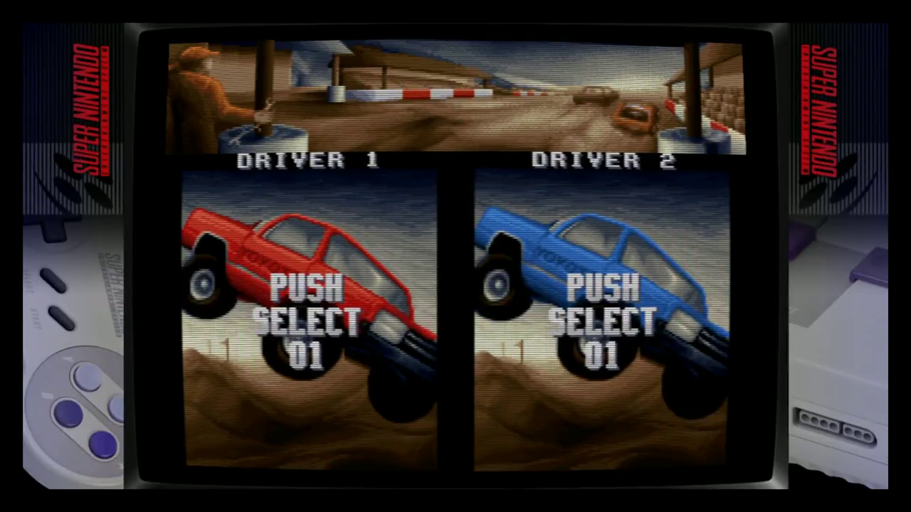
- Open RetroArch's quick menu for the running SNES game and enter its shader settings
key(F1)
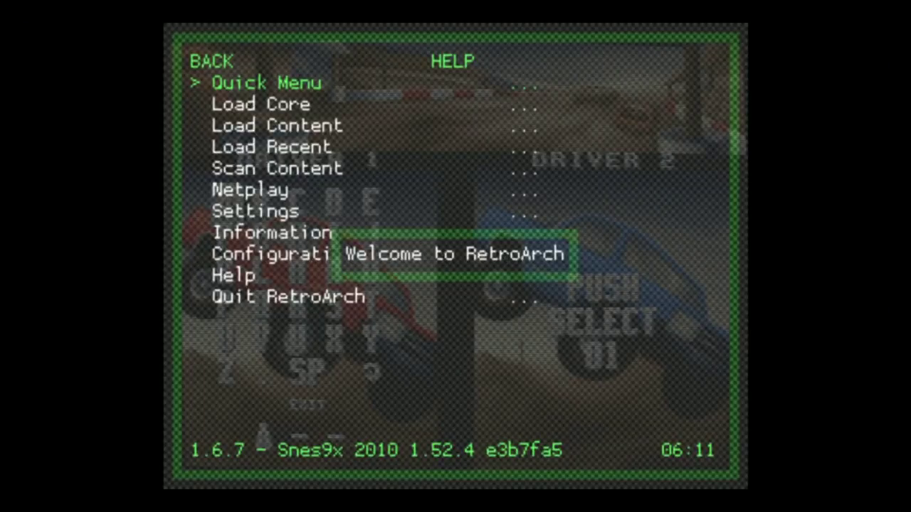
key(Return)
key(Down)
key(Down)
key(Down)
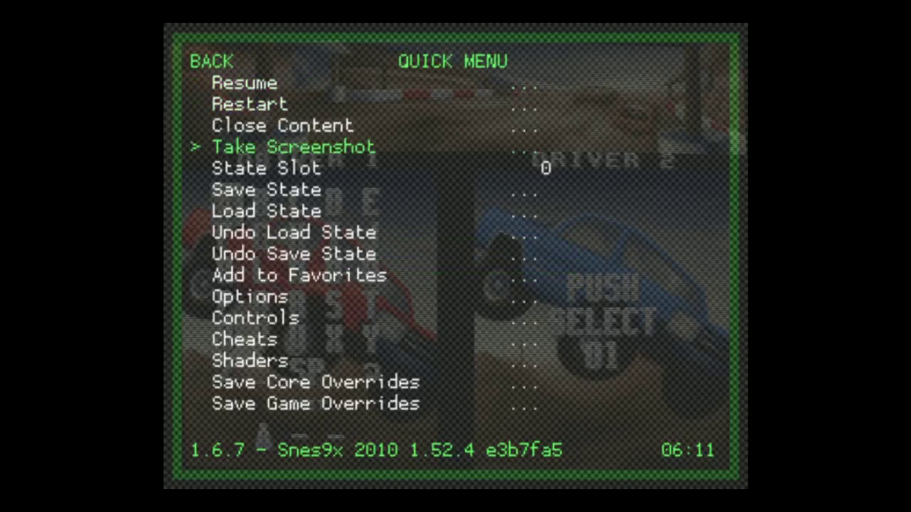
key(Down)
key(Down)
key(Down)
key(Down)
key(Down)
key(Down)
key(Down)
key(Down)
key(Down)
key(Down)
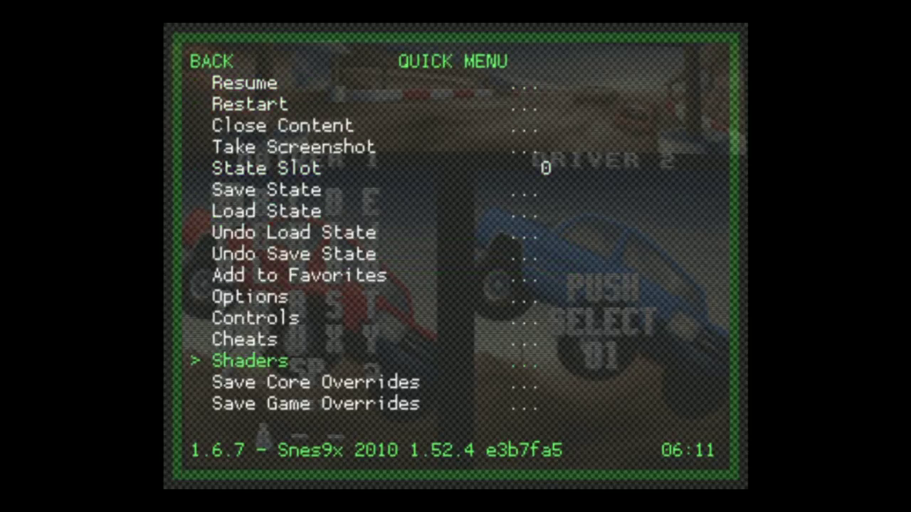
key(Return)
- Open the file selection for Shader #0 and enter the shaders folder
key(Down)
key(Down)
key(Down)
key(Down)
key(Down)
key(Down)
key(Down)
key(Down)
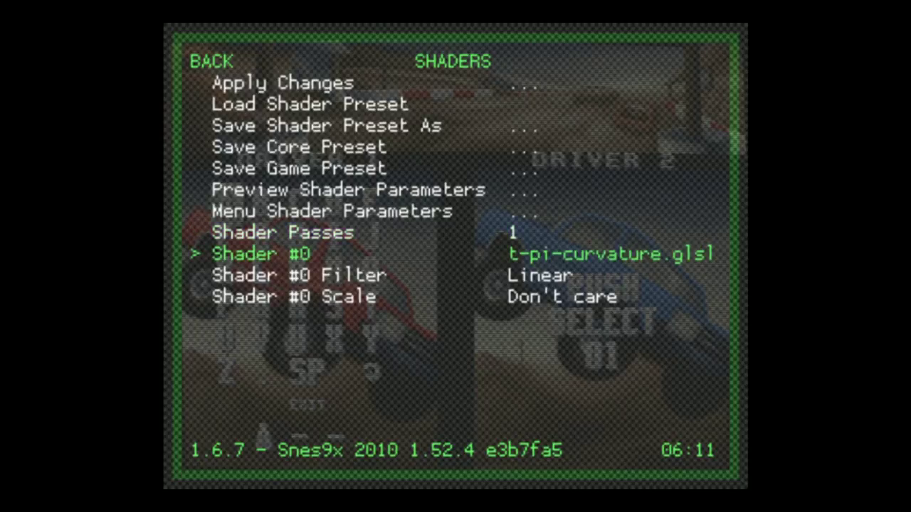
key(Return)
key(Down)
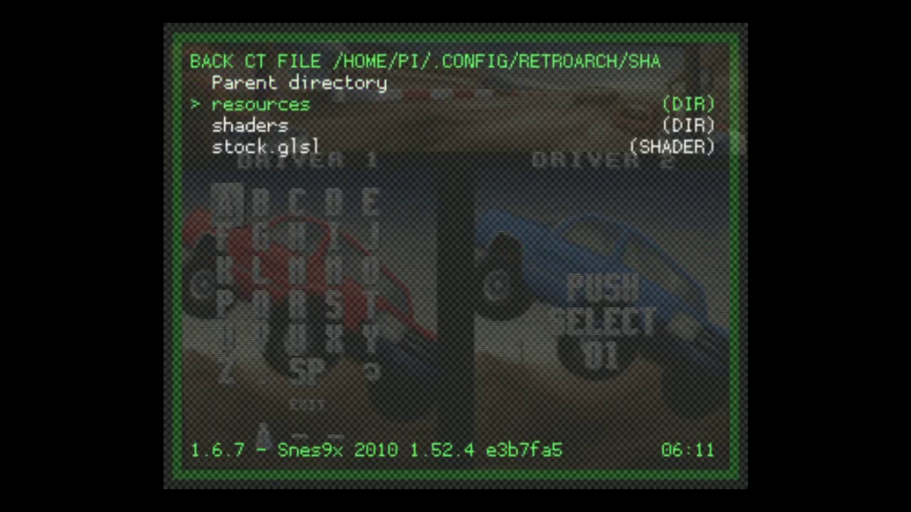
key(Down)
key(Return)
- Browse the GLSL shader files and set Shader #0 to snes-hires-blend.glsl
key(Down)
key(Down)
key(Down)
key(Down)
key(Down)
key(Down)
key(Down)
key(Down)
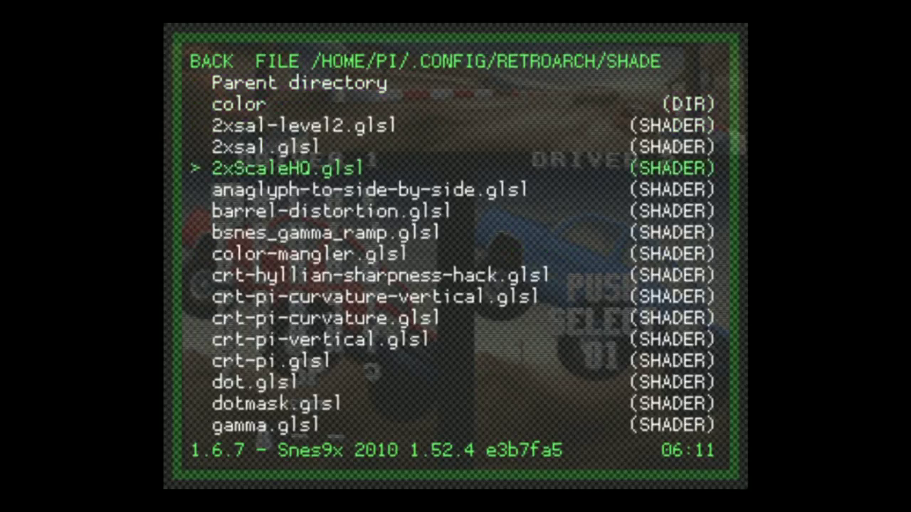
key(Down)
key(Down)
key(Down)
key(Down)
key(Down)
key(Down)
key(Down)
key(Down)
key(Down)
key(Down)
key(Down)
key(Down)
key(Down)
key(Down)
key(Down)
key(Down)
key(Down)
key(Down)
key(Down)
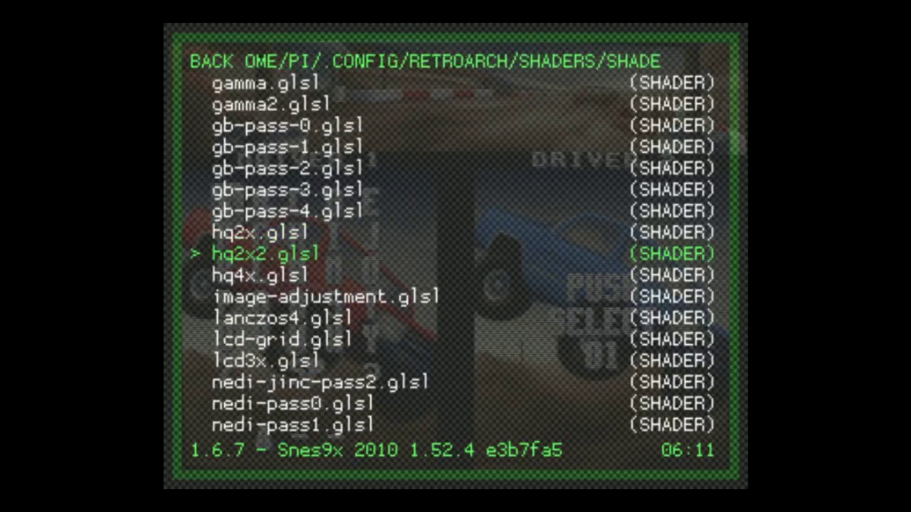
key(Down)
key(Down)
key(Down)
key(Down)
key(Down)
key(Down)
key(Down)
key(Down)
key(Down)
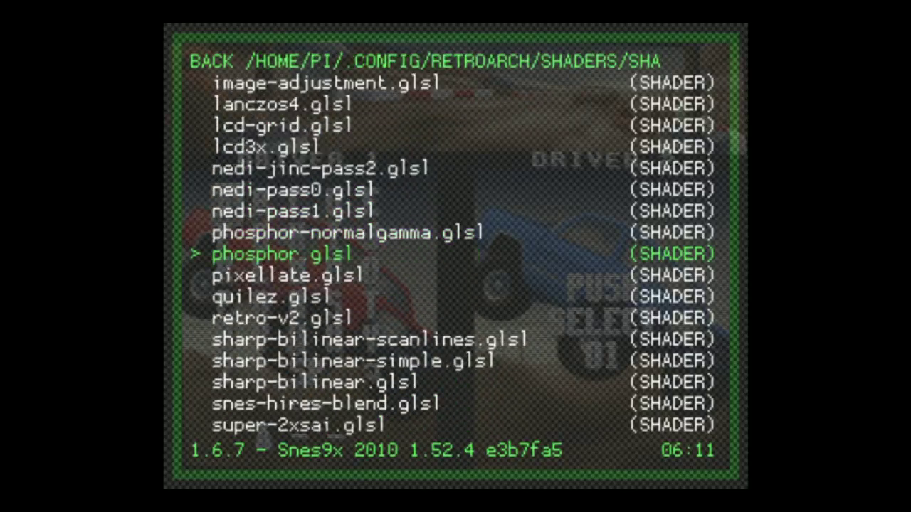
key(Down)
key(Down)
key(Down)
key(Down)
key(Down)
key(Down)
key(Down)
key(Down)
key(Down)
key(Down)
key(Down)
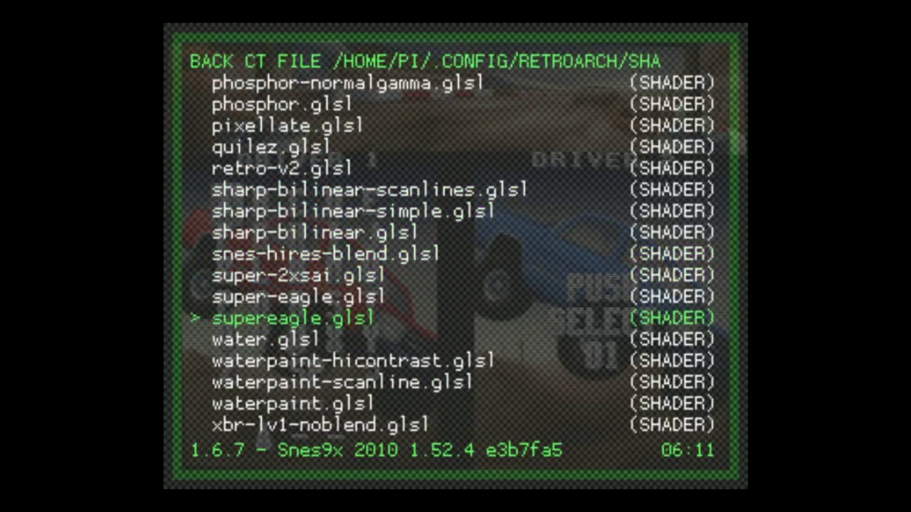
key(Up)
key(Up)
key(Up)
key(Up)
key(Up)
key(Up)
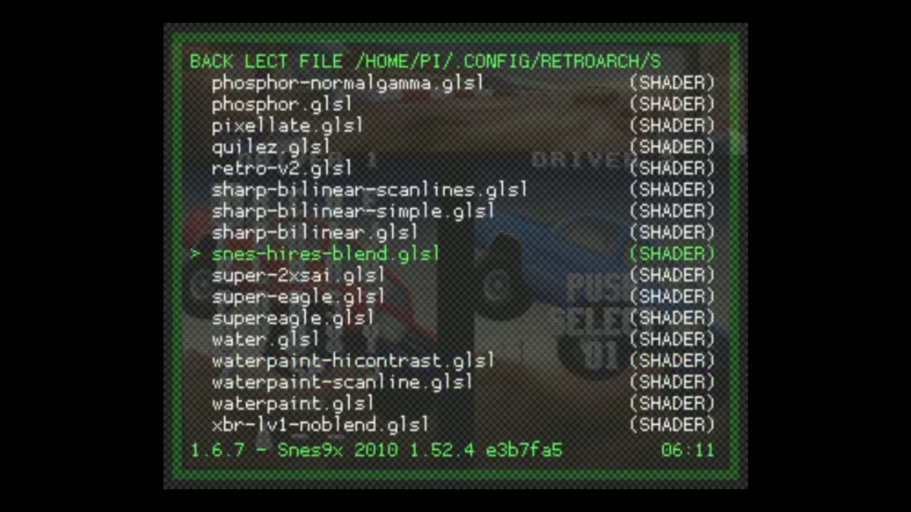
key(Return)
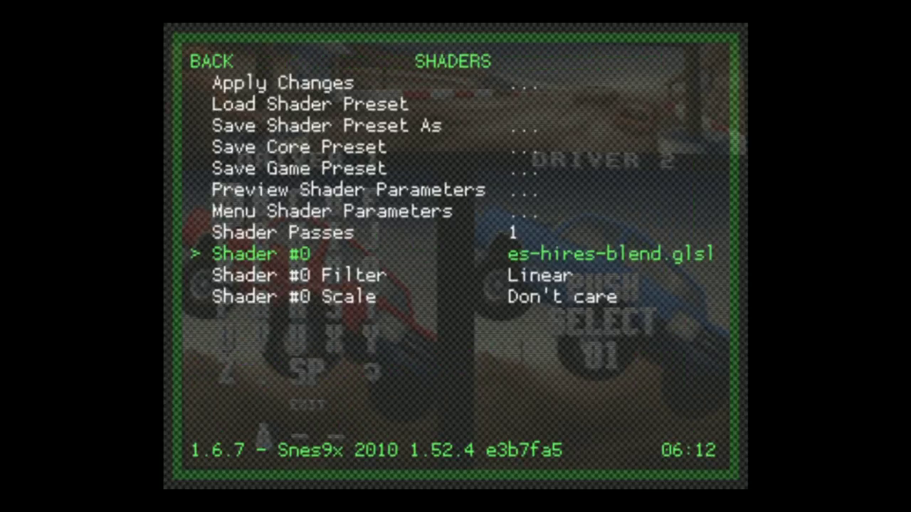
- Apply the changed shader settings to the running game
key(Up)
key(Up)
key(Up)
key(Up)
key(Up)
key(Up)
key(Up)
key(Up)
key(Up)
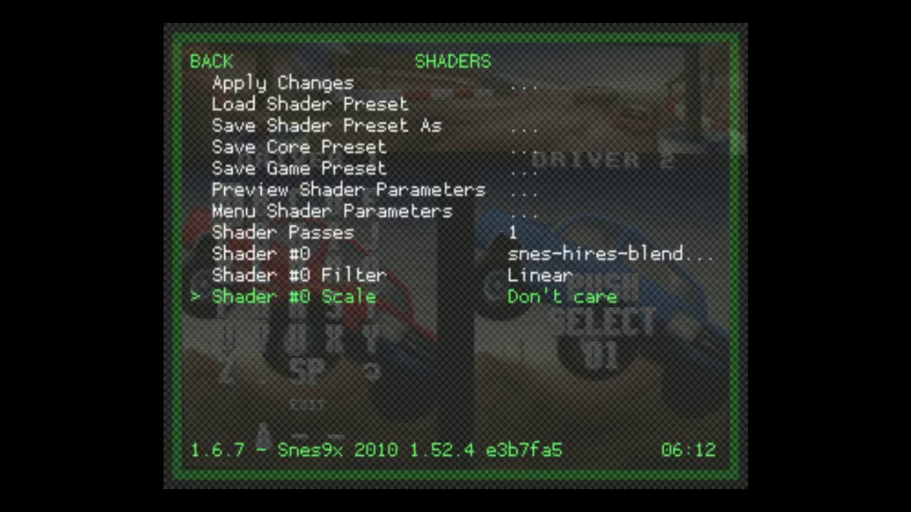
key(Down)
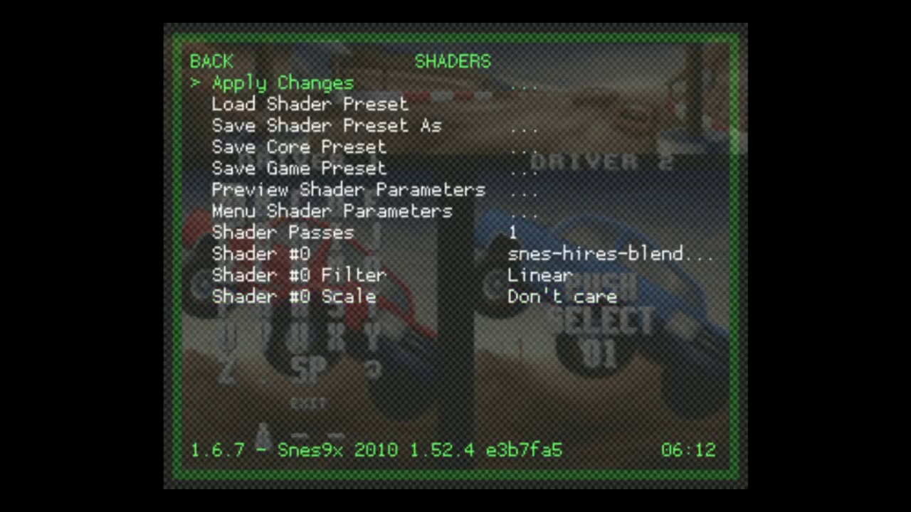
- Return to the quick menu and resume the game at its driver name screen
key(BackSpace)
key(Up)
key(Up)
key(Up)
key(Up)
key(Up)
key(Up)
key(Up)
key(Up)
key(Up)
key(Up)
key(Up)
key(Up)
key(Up)
key(Up)
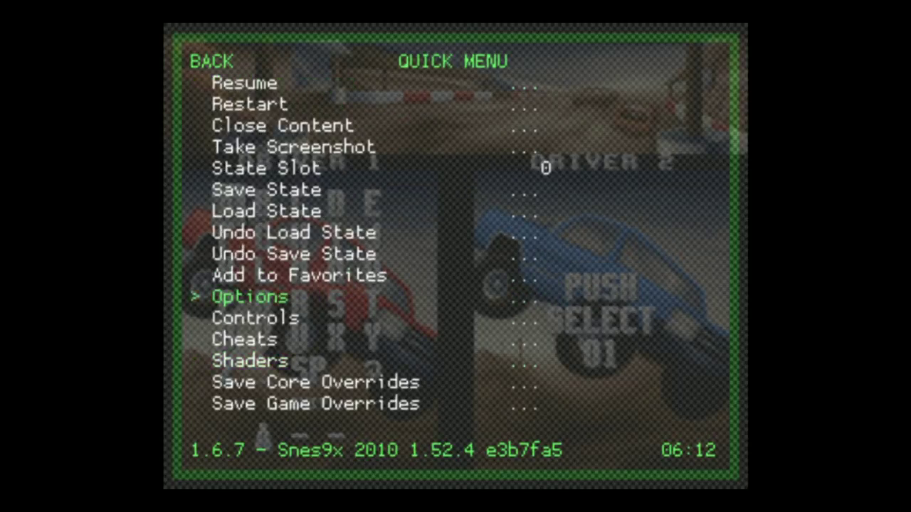
key(Down)
key(Return)
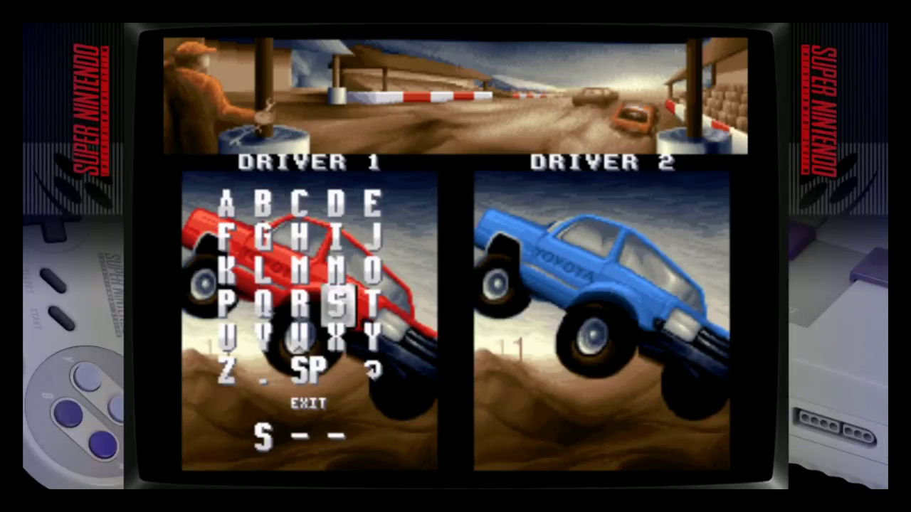
- Reopen the game's shader settings and enter the shaders folder for Shader #0
key(F1)
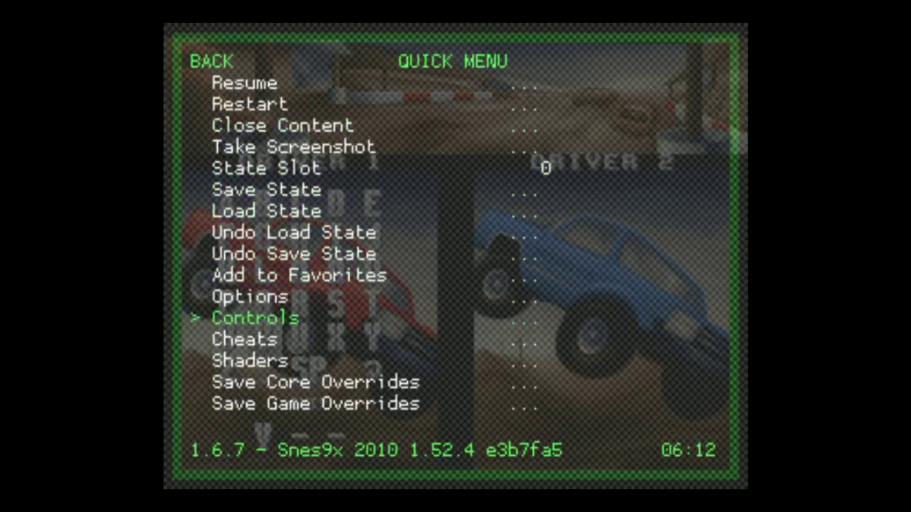
key(Return)
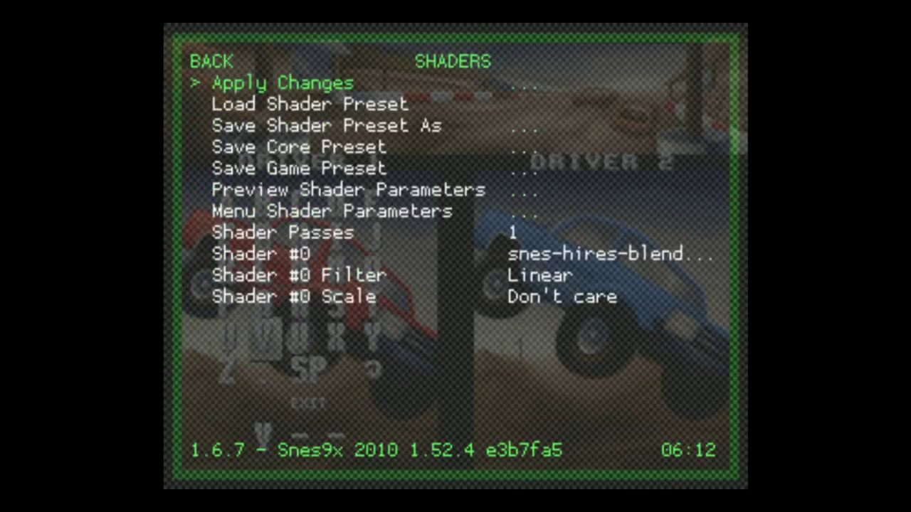
key(Down)
key(Down)
key(Down)
key(Down)
key(Down)
key(Down)
key(Down)
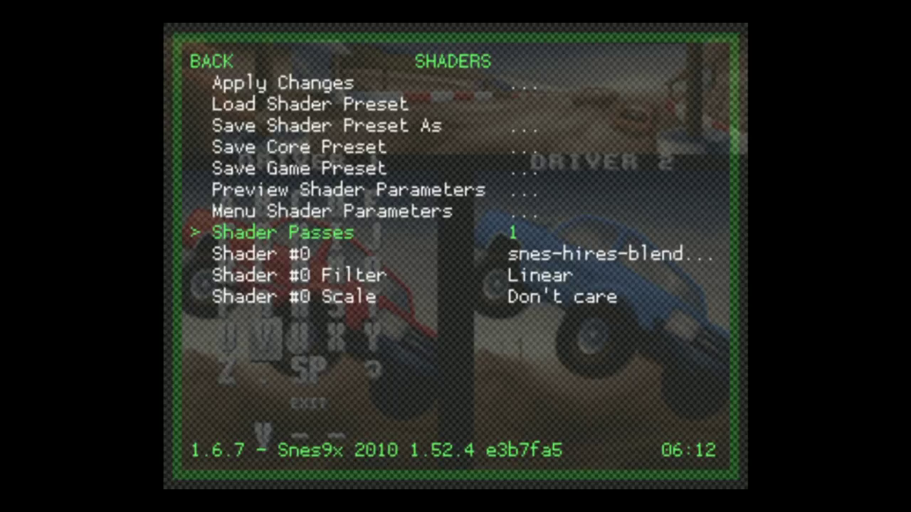
key(Down)
key(Return)
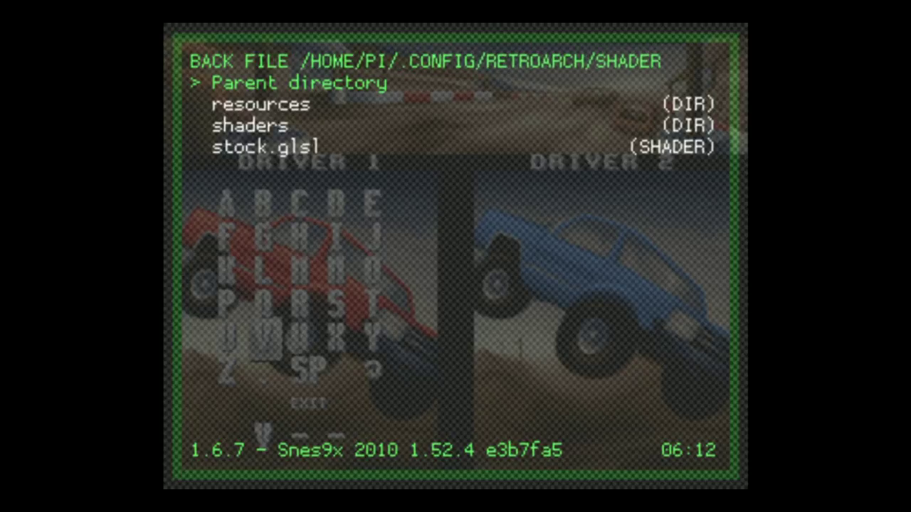
key(Down)
key(Return)
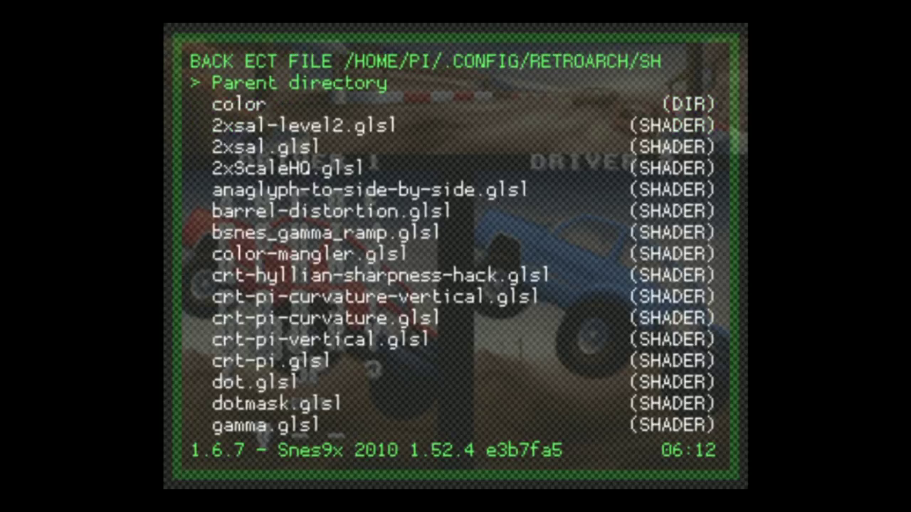
- Look through the GLSL files for Shader #0 down to hq4x.glsl and resume the game without choosing one
key(Down)
key(Down)
key(Down)
key(Down)
key(Down)
key(Down)
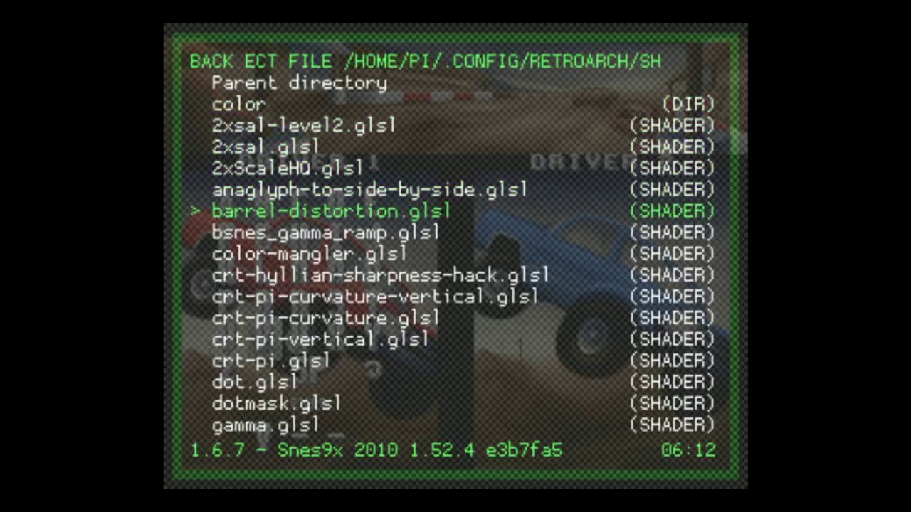
key(Down)
key(Up)
key(Up)
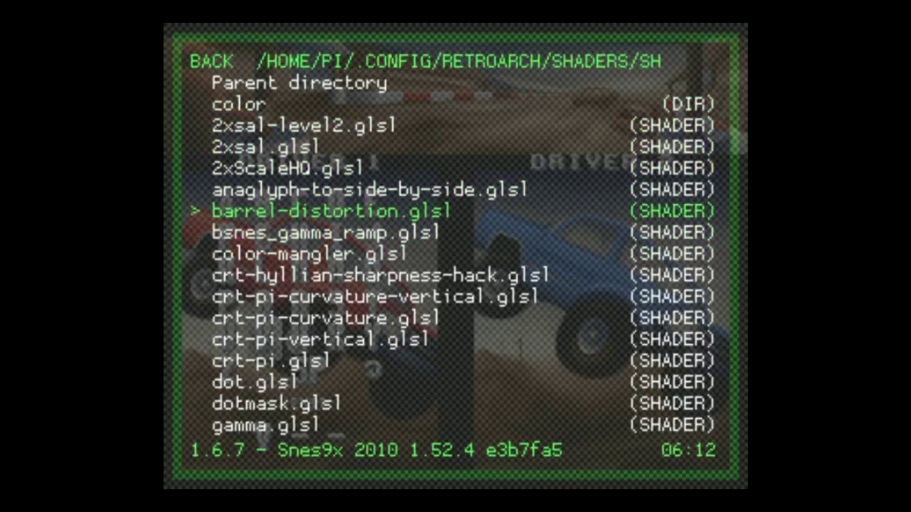
key(Down)
key(Down)
key(Down)
key(Down)
key(Down)
key(Down)
key(Down)
key(Down)
key(Down)
key(Down)
key(Down)
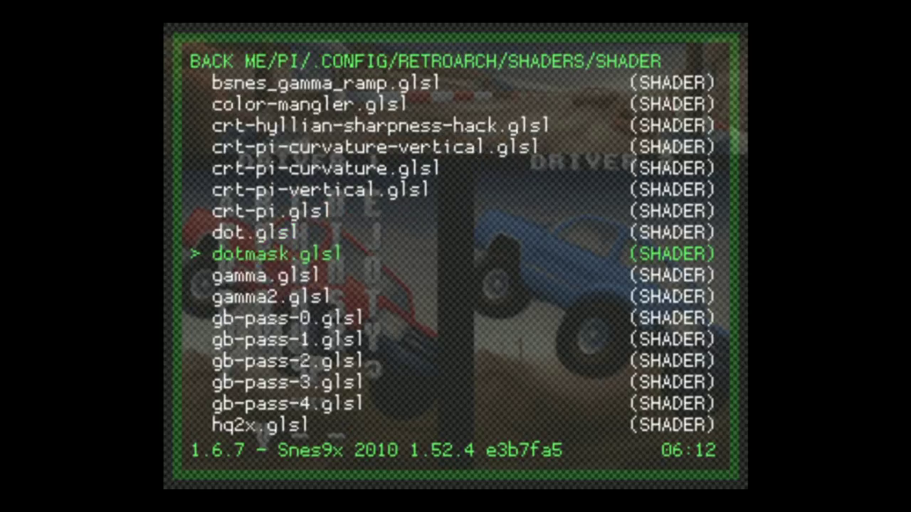
key(Down)
key(Down)
key(Down)
key(Down)
key(Down)
key(Down)
key(Down)
key(Down)
key(Down)
key(Down)
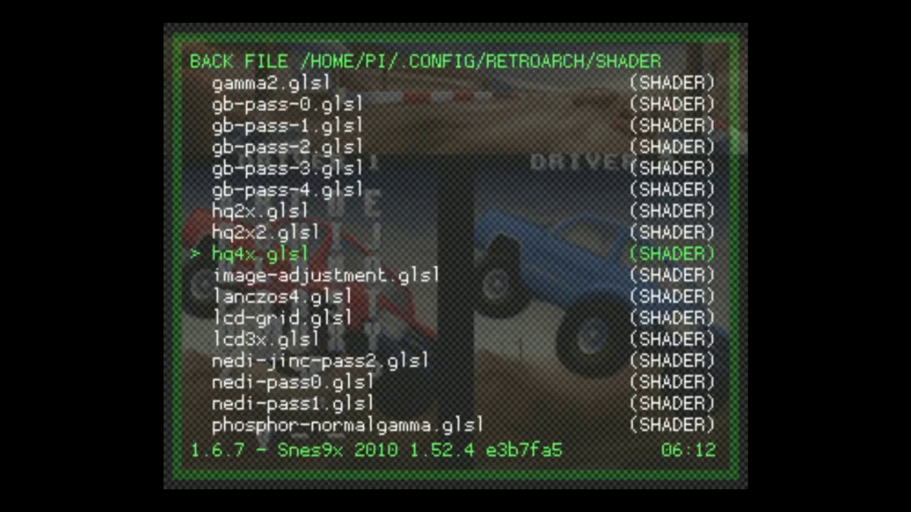
key(F1)
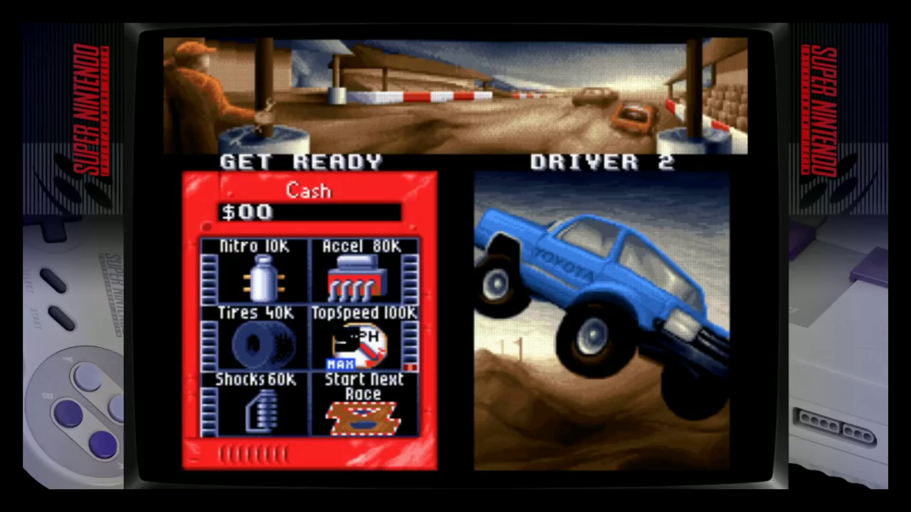
key(Return)
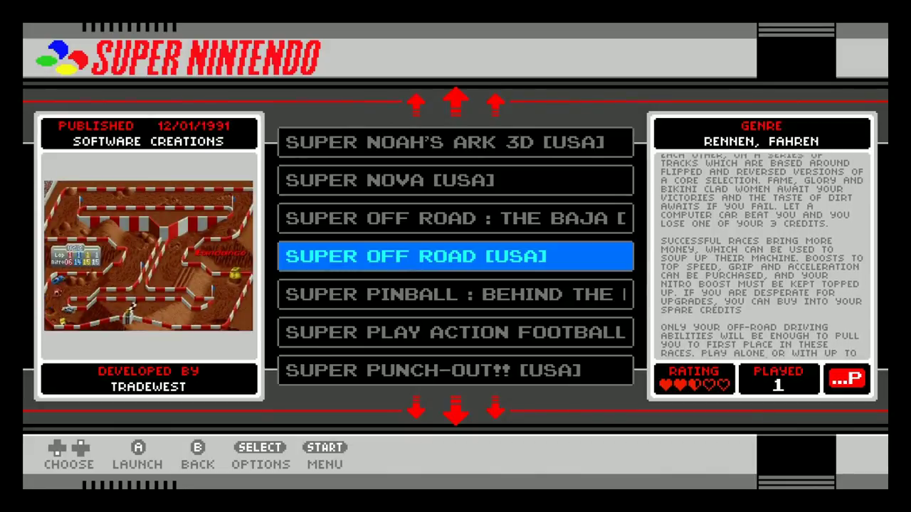
- View the scraped artwork and description of Super Punch-Out!! in the Super Nintendo game list
key(Down)
key(Down)
key(Down)
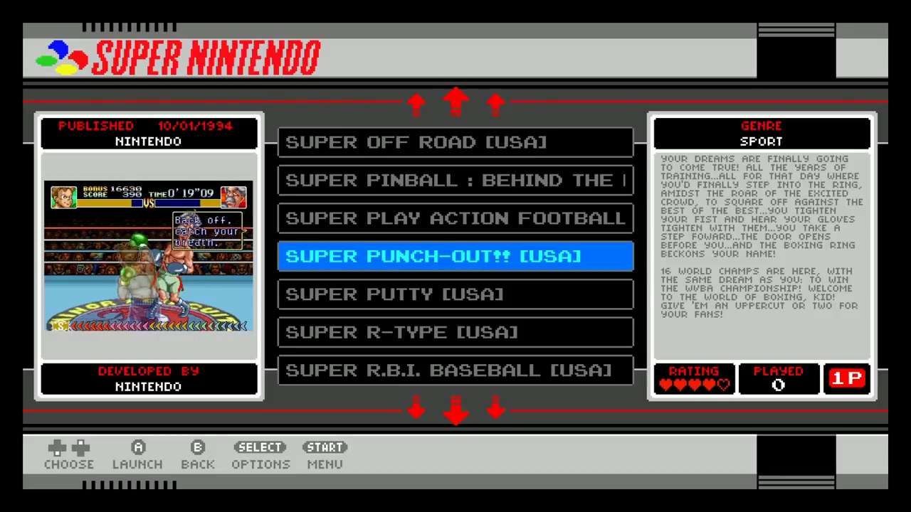
- Browse the Super Nintendo game list backwards from Super Punch-Out!! past Super Mario RPG and Steel Talons
key(Up)
key(Up)
key(Up)
key(Up)
key(Up)
key(Up)
key(Up)
key(Up)
key(Up)
key(Up)
key(Up)
key(Up)
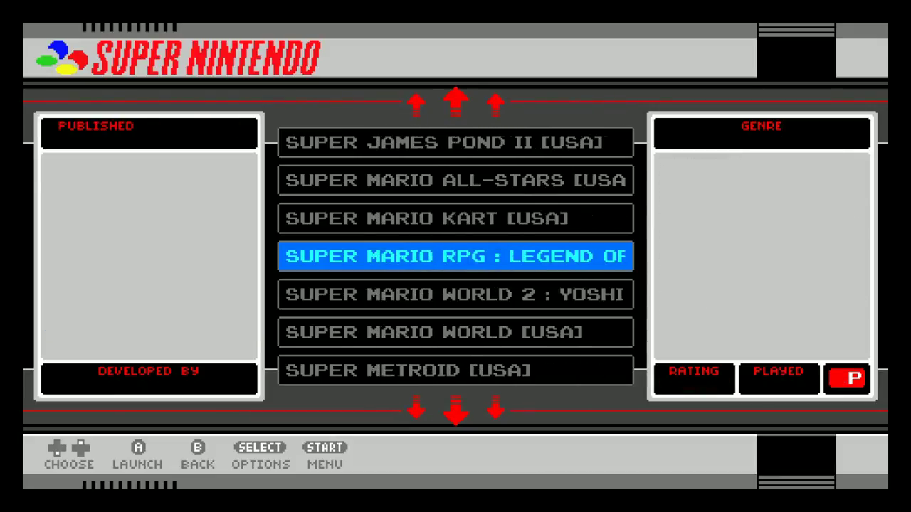
key(Up)
key(Up)
key(Up)
key(Up)
key(Up)
key(Up)
key(Up)
key(Up)
key(Up)
key(Up)
key(Up)
key(Up)
key(Up)
key(Up)
key(Up)
key(Up)
key(Up)
key(Up)
key(Up)
key(Up)
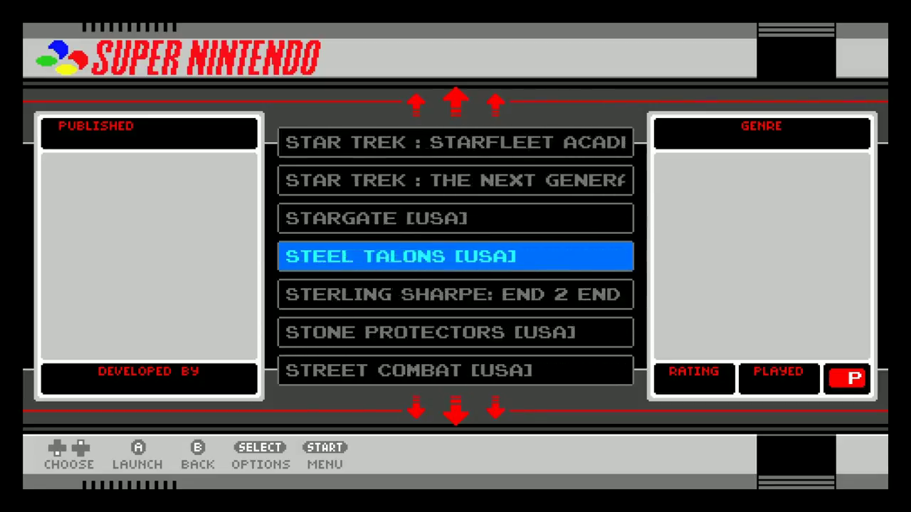
key(Up)
key(Up)
key(Up)
key(Up)
key(Up)
key(Up)
key(Up)
key(Up)
key(Up)
key(Up)
key(Up)
key(Up)
key(Up)
key(Up)
key(Up)
key(Up)
key(Up)
key(Up)
key(Up)
key(Up)
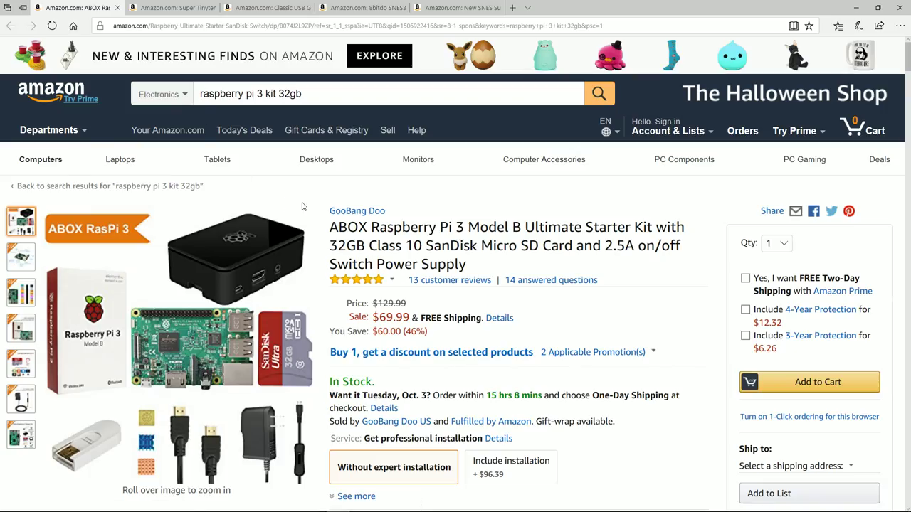
- Switch to the web browser and examine the Amazon listing of the ABOX Raspberry Pi 3 Model B starter kit
scroll(301, 206, down, 2)
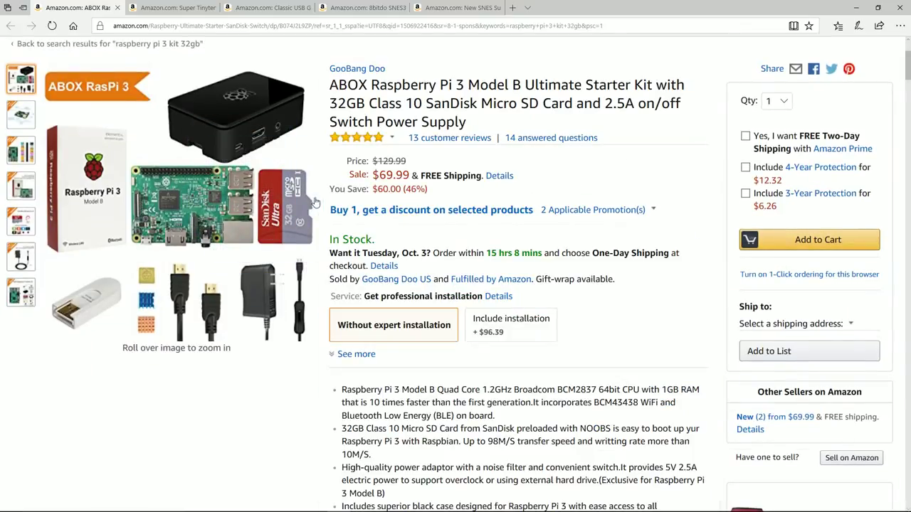
mouse_move(297, 204)
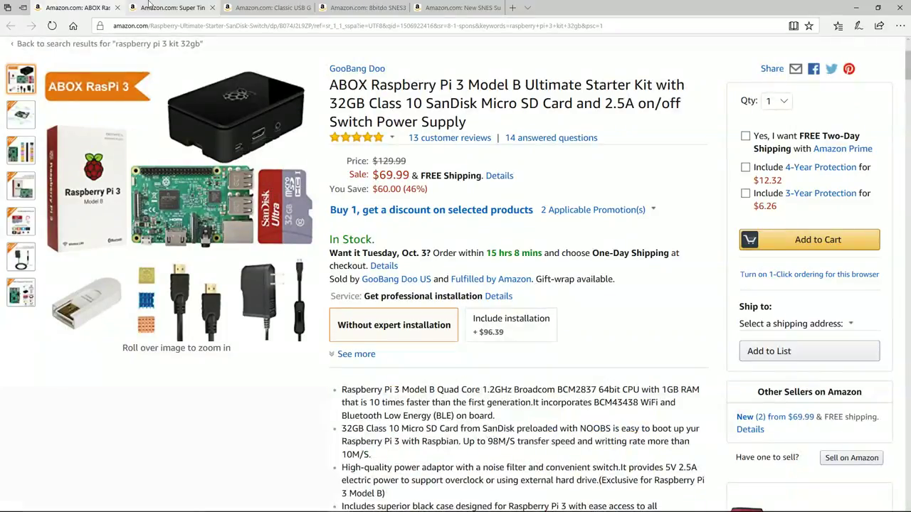
click(170, 7)
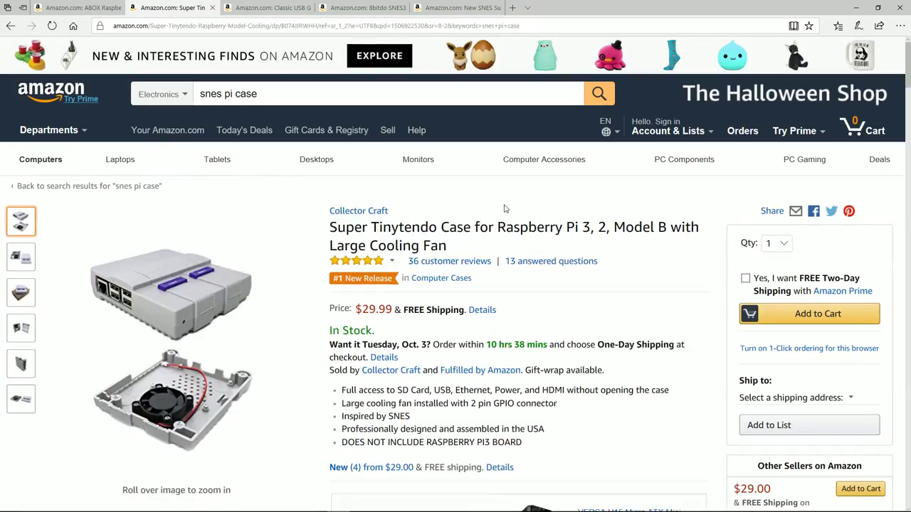
click(78, 7)
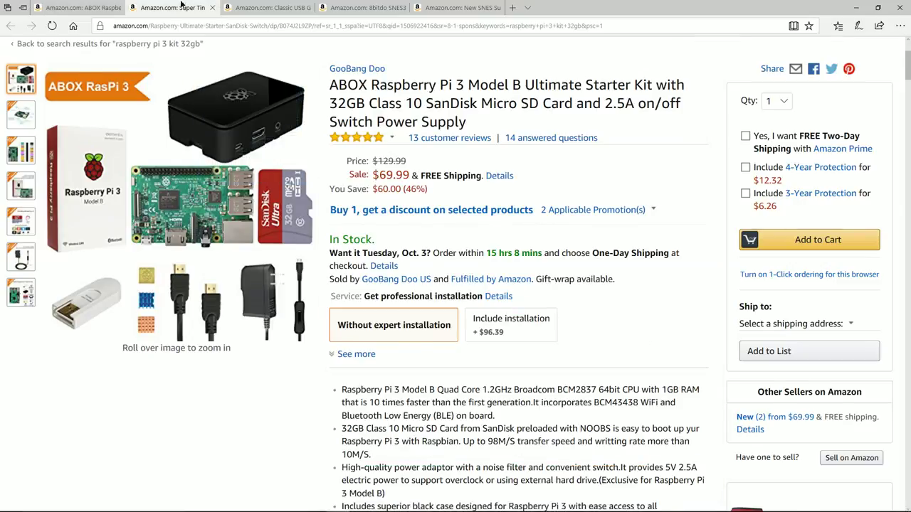
- Examine the Super Tinytendo Raspberry Pi case listing, including its product photos and an enlarged view of the main photo
click(171, 7)
scroll(375, 359, down, 2)
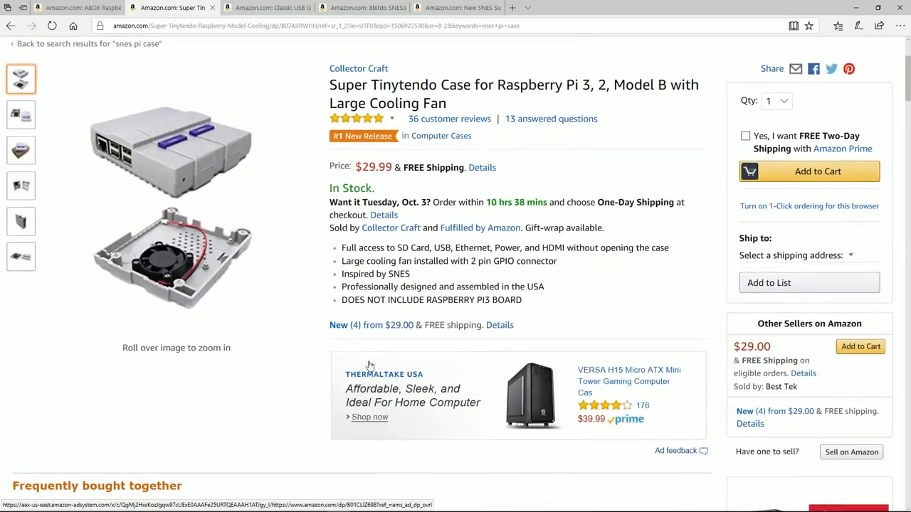
mouse_move(25, 153)
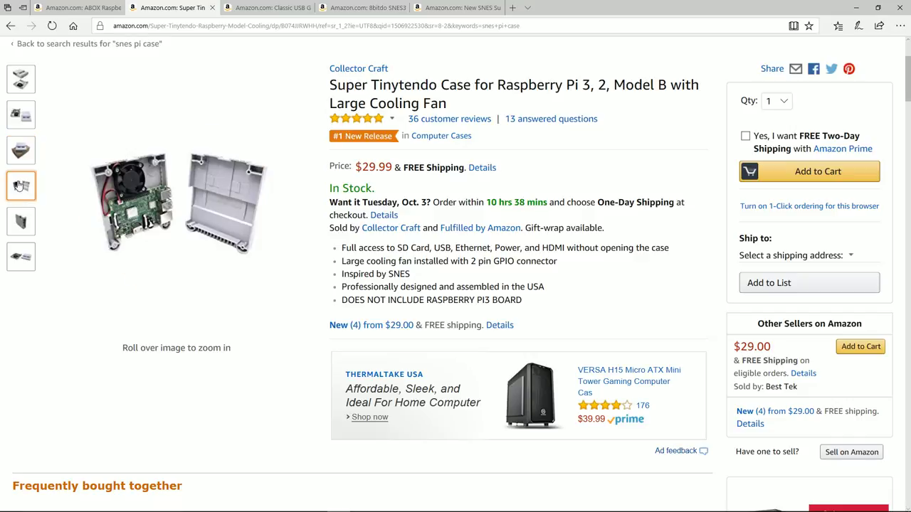
mouse_move(25, 223)
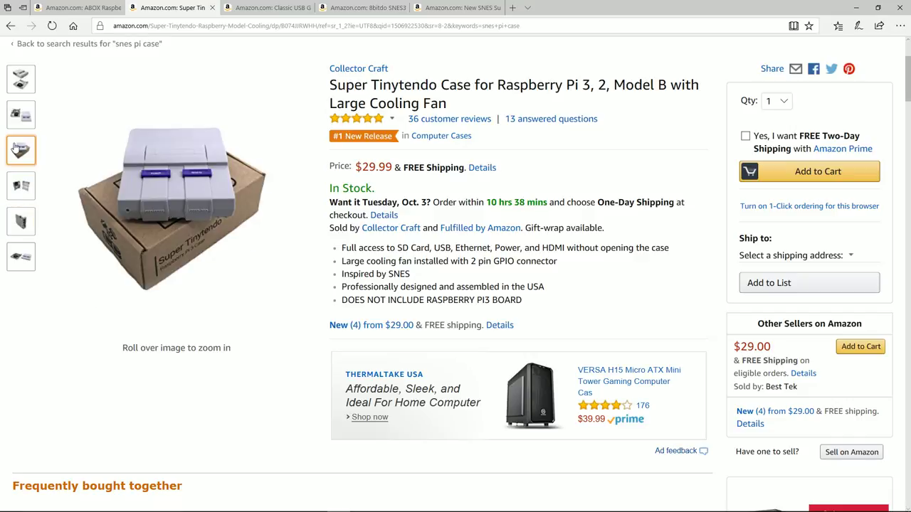
mouse_move(25, 78)
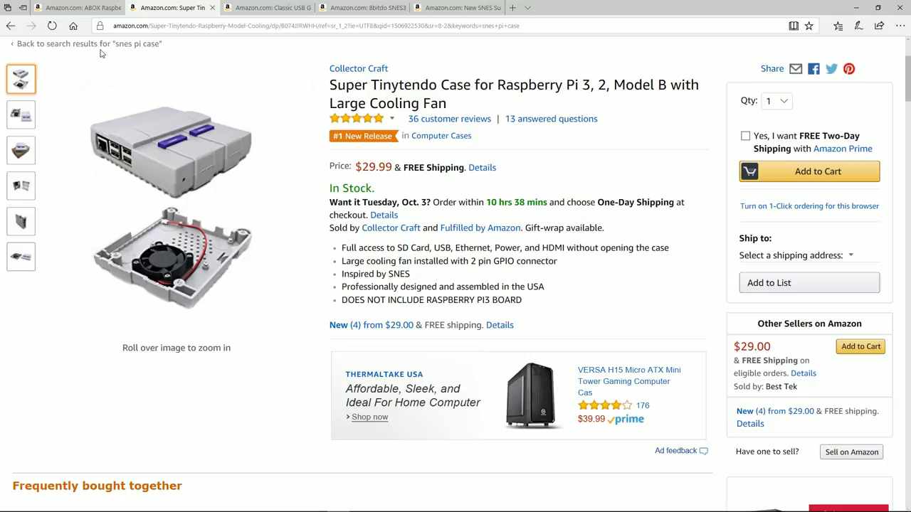
mouse_move(210, 171)
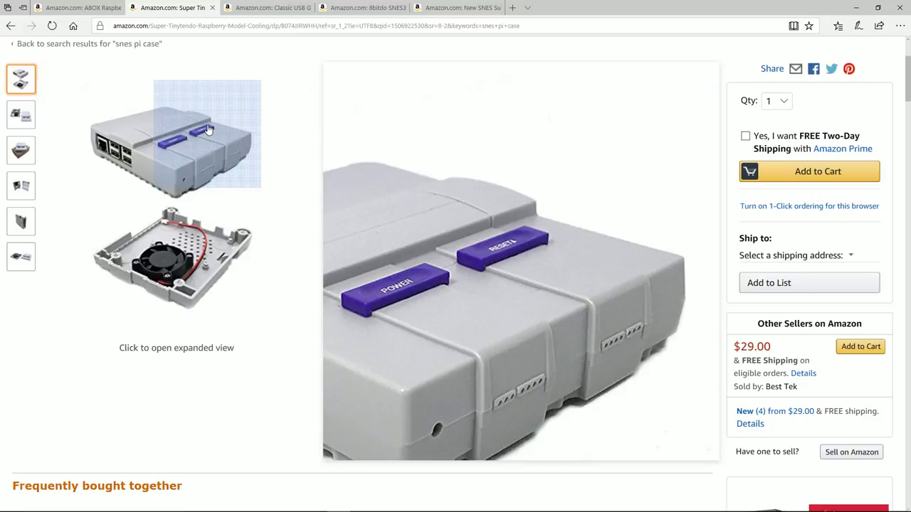
- Compare the Amazon listings of the Buffalo Classic USB Gamepad, the 8bitdo SNES30 controller and the iNNEXT SNES controller two-pack
key(ctrl+Tab)
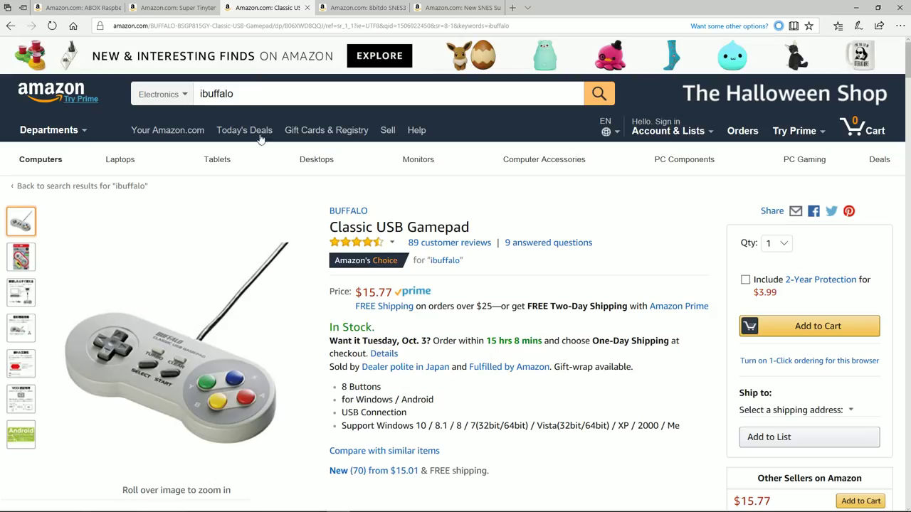
click(370, 7)
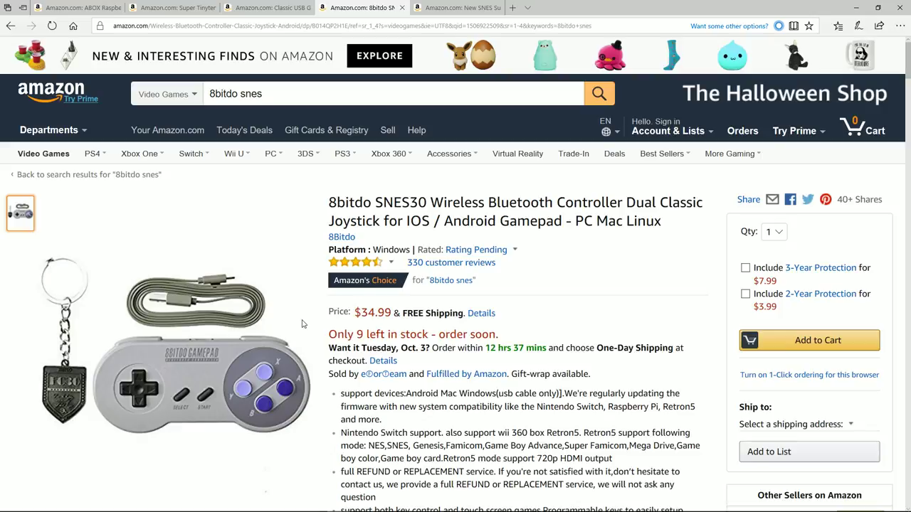
scroll(450, 282, down, 3)
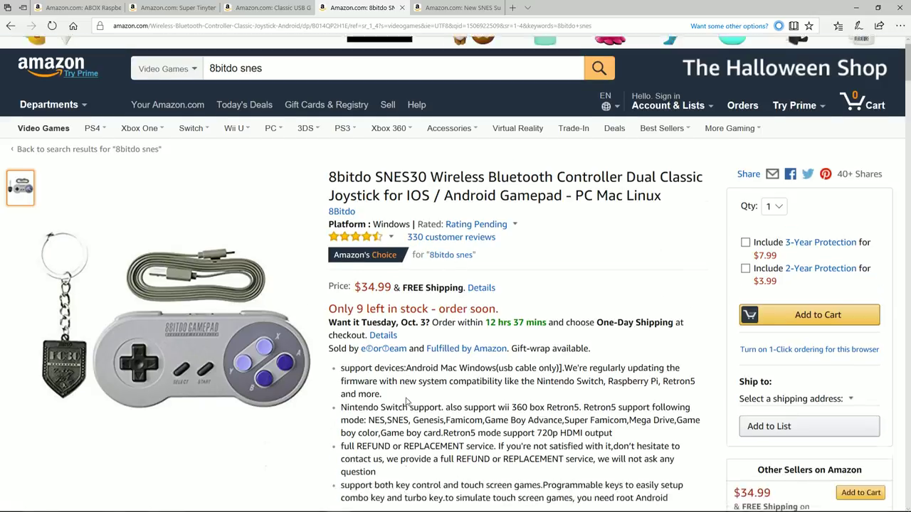
click(290, 10)
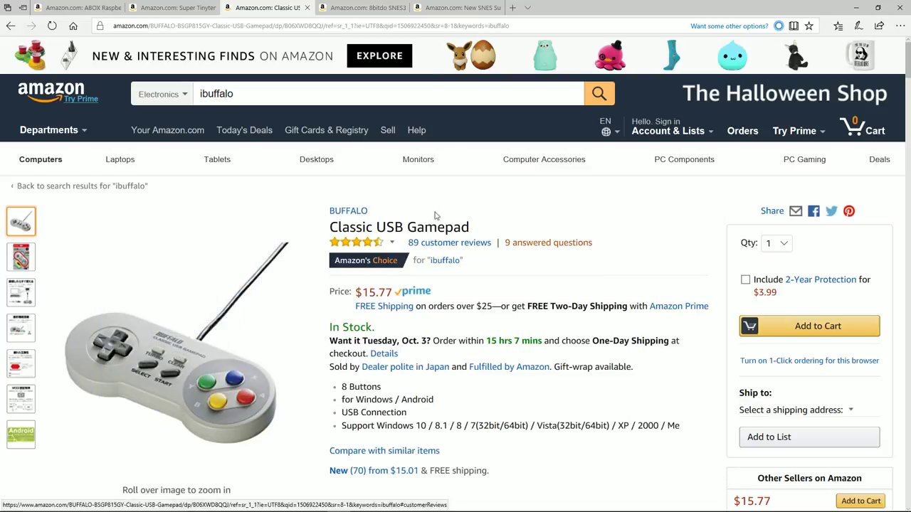
click(441, 6)
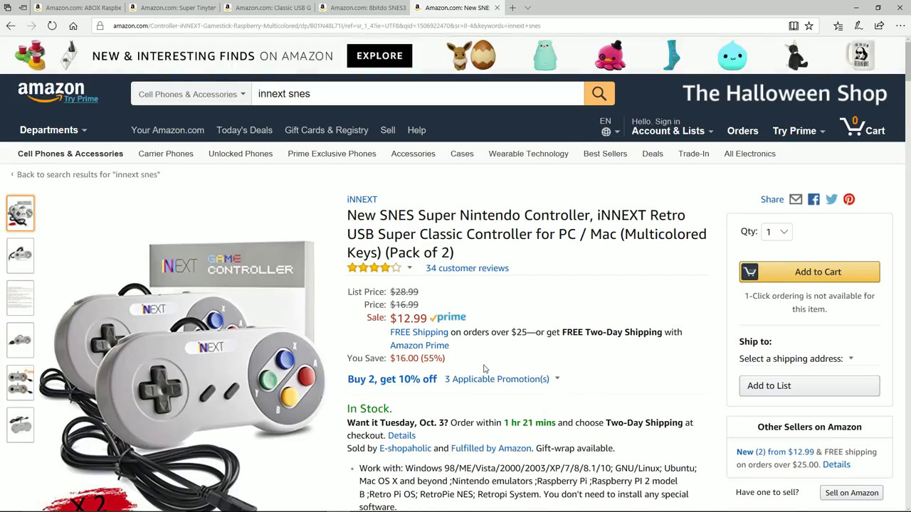
scroll(483, 370, down, 1)
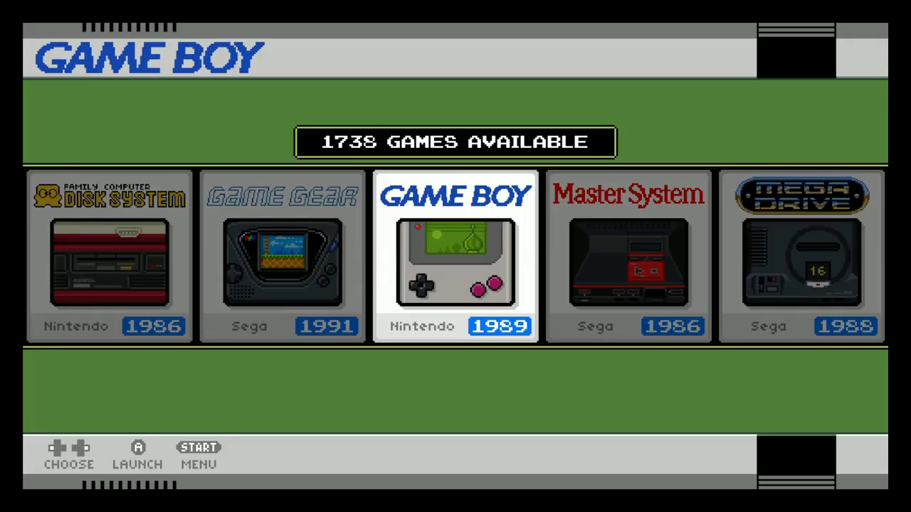
- Switch to EmulationStation, view the Mega Drive game list and return to the system selection
key(Right)
key(Right)
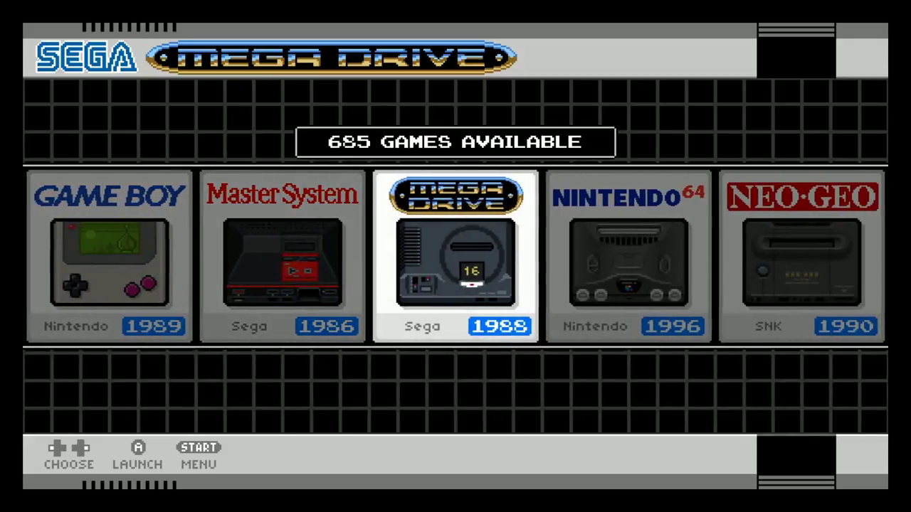
key(Return)
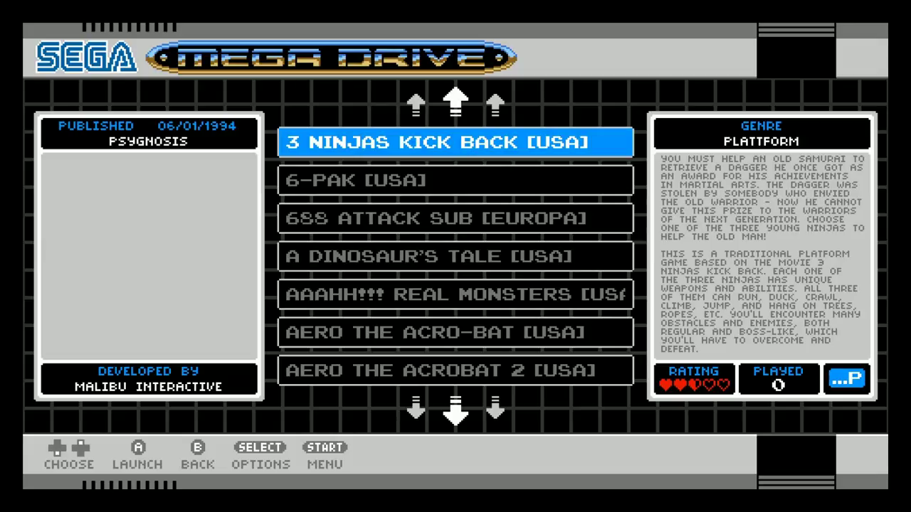
key(Escape)
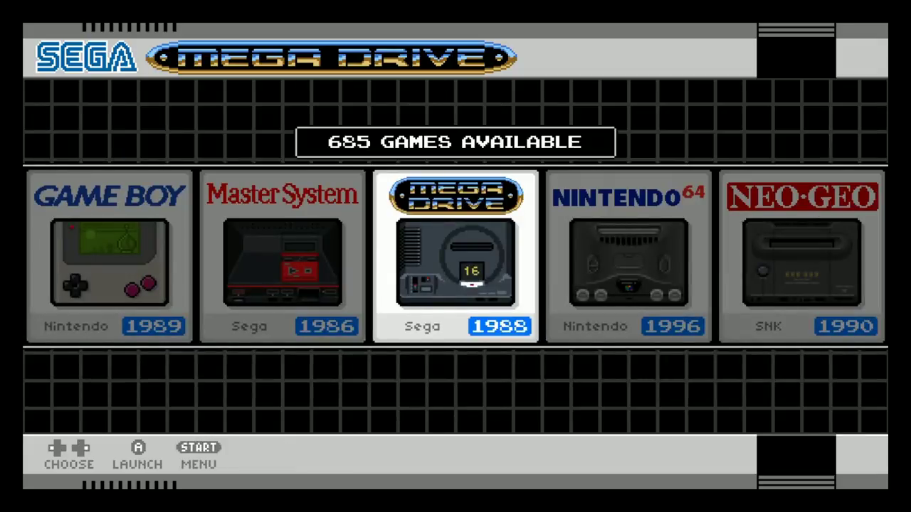